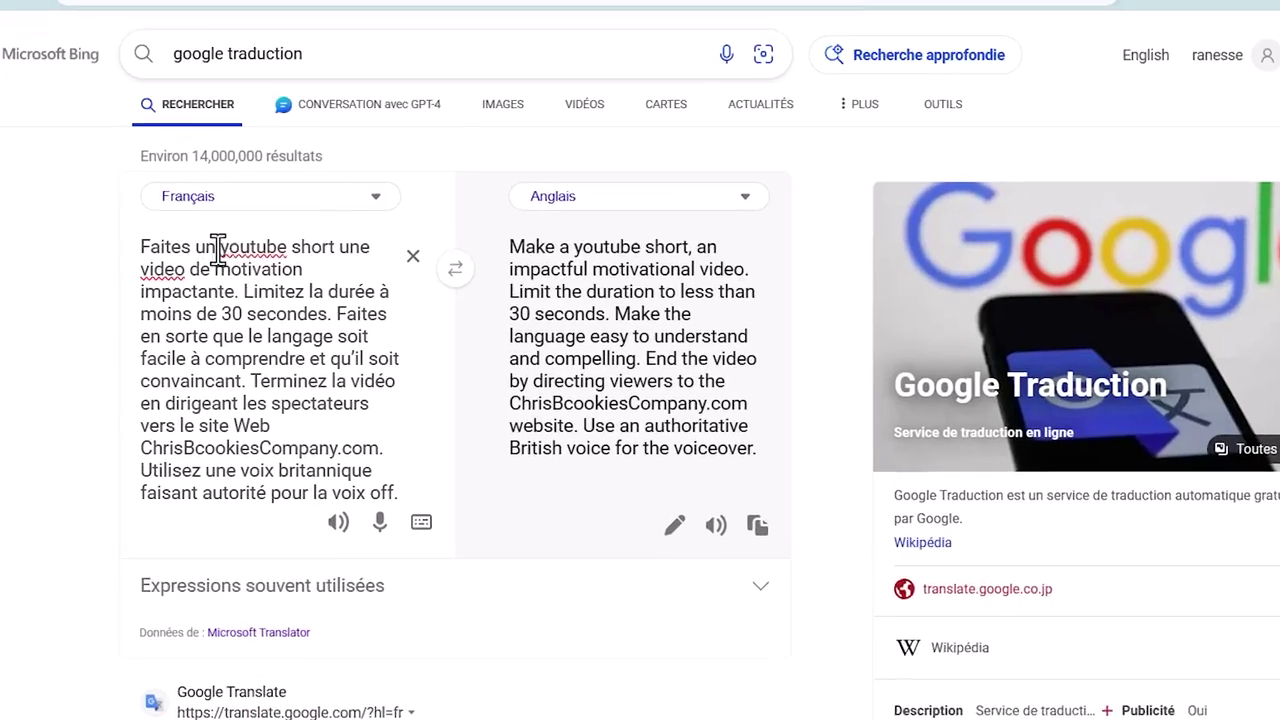
- In the French prompt, add a comma after "short" and remove "moins de" so the duration reads 30 secondes
click(335, 247)
text(,)
click(189, 313)
key(BackSpace)
key(BackSpace)
key(BackSpace)
key(BackSpace)
key(BackSpace)
key(BackSpace)
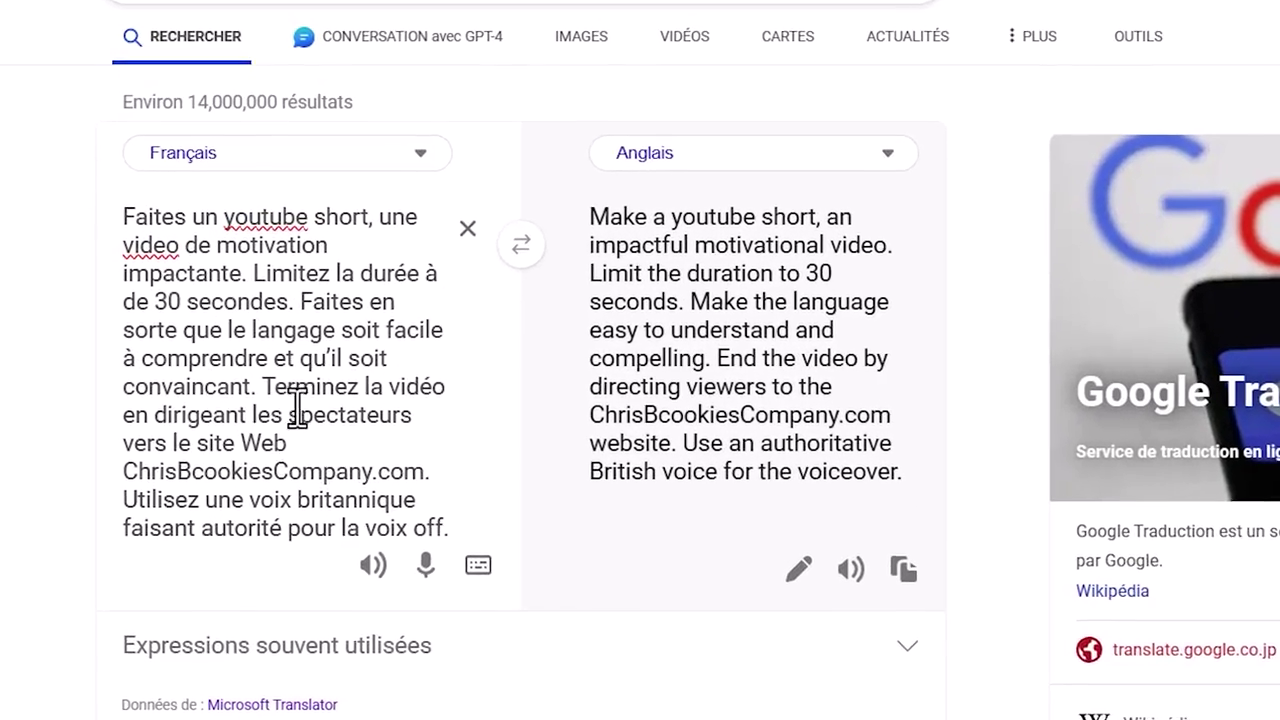
- Replace the French sentence about directing viewers to ChrisBcookiesCompany.com with "utilise une musique de motivation en fond de video et"
click(357, 474)
key(BackSpace)
key(BackSpace)
key(BackSpace)
key(BackSpace)
key(BackSpace)
key(BackSpace)
key(BackSpace)
key(BackSpace)
key(BackSpace)
key(BackSpace)
key(BackSpace)
key(BackSpace)
key(BackSpace)
key(BackSpace)
key(BackSpace)
key(BackSpace)
key(BackSpace)
key(BackSpace)
key(BackSpace)
key(BackSpace)
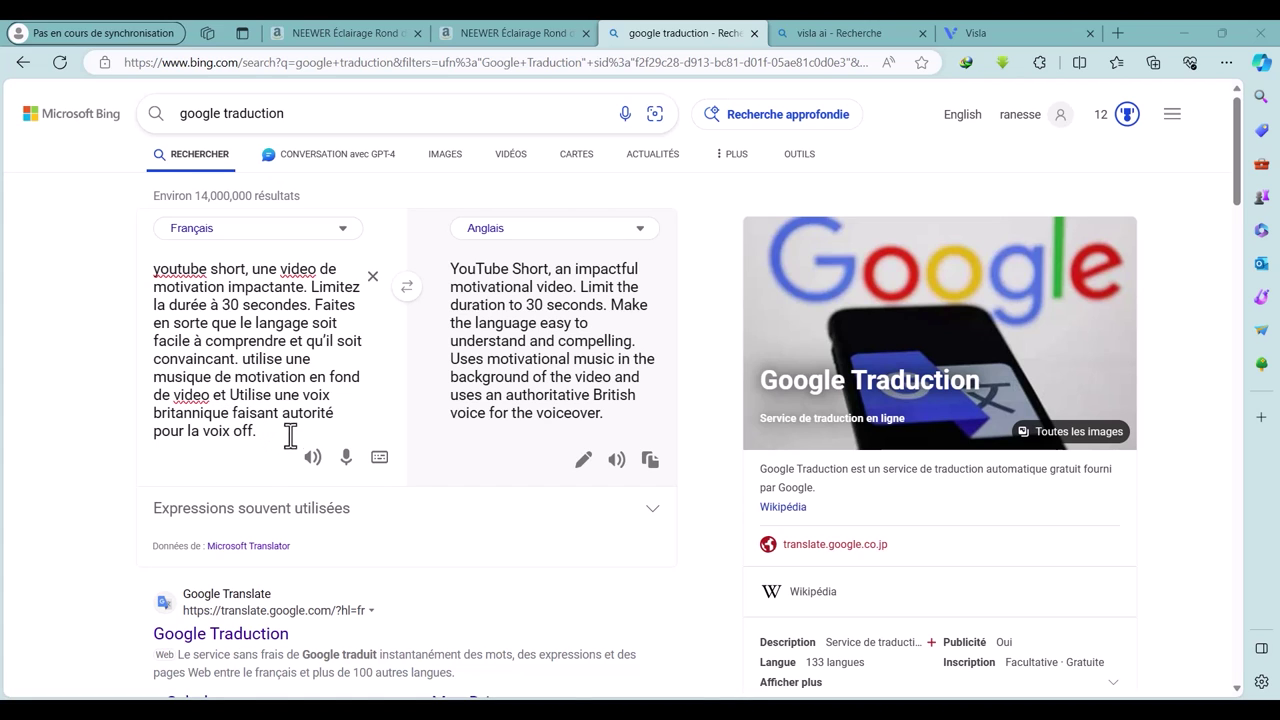
- Copy the full English translation into Visla's video description and generate a video from it
triple_click(606, 418)
key(ctrl+c)
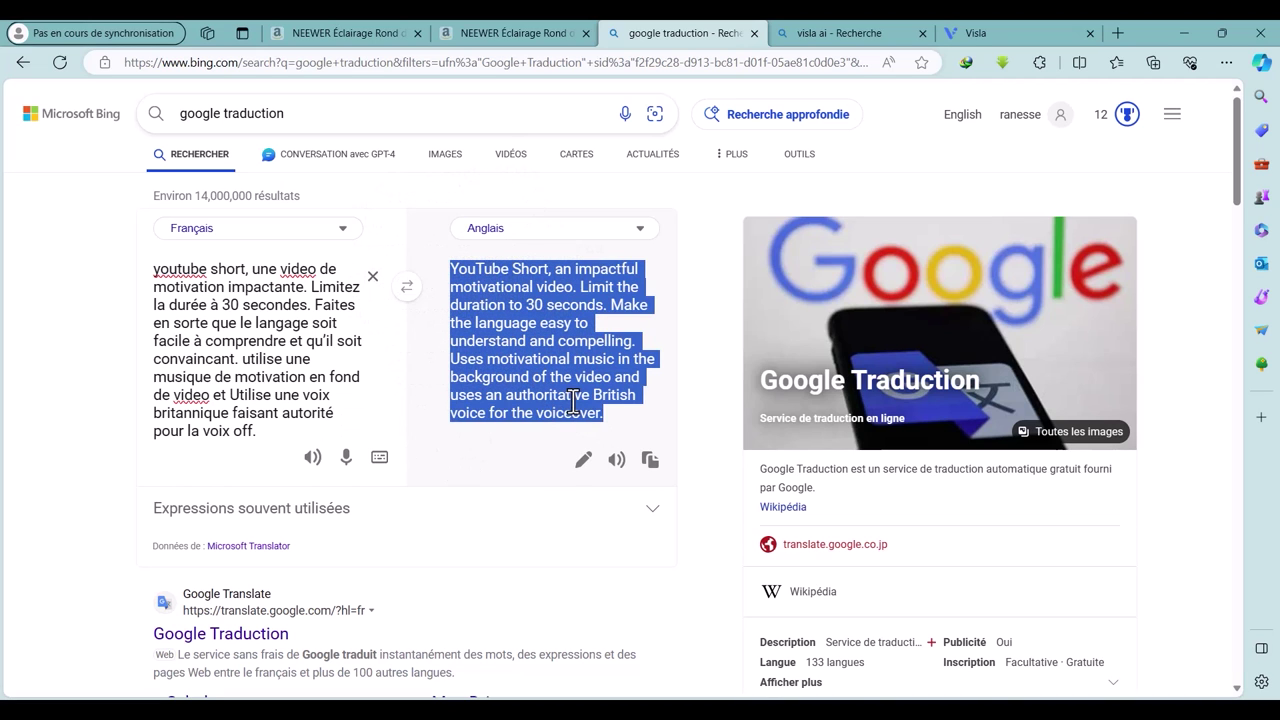
click(989, 32)
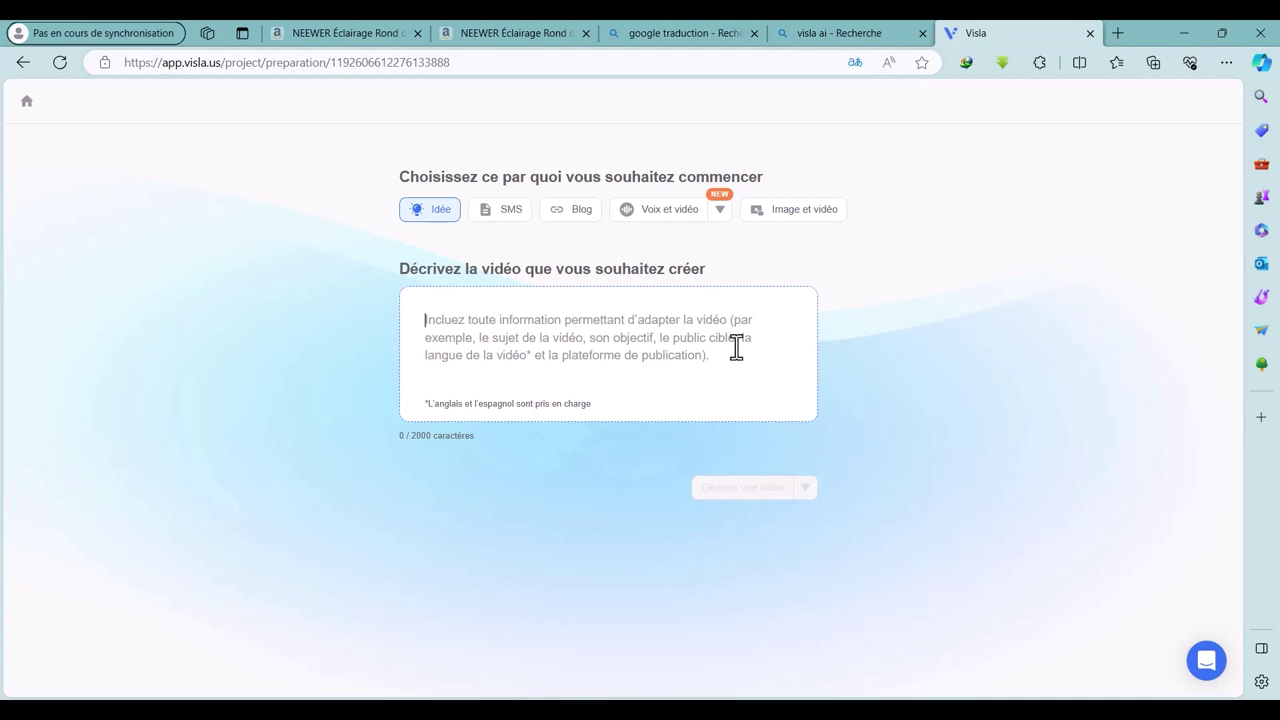
key(ctrl+v)
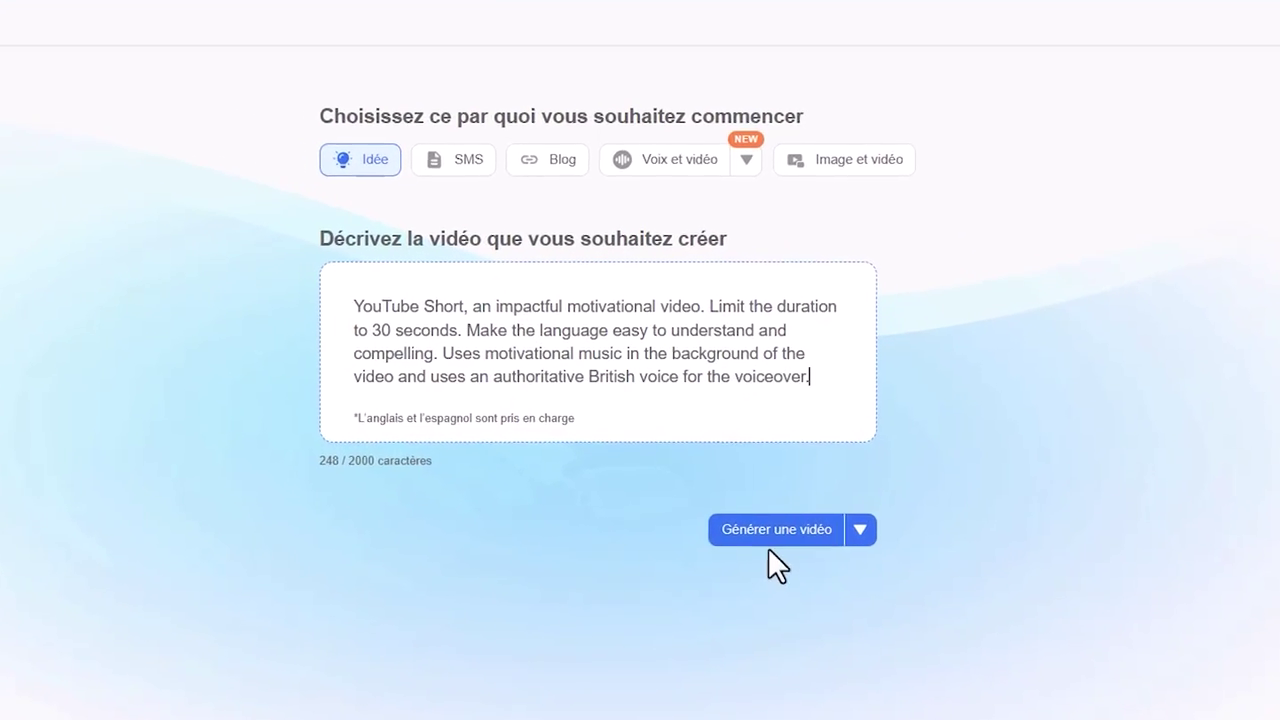
click(808, 572)
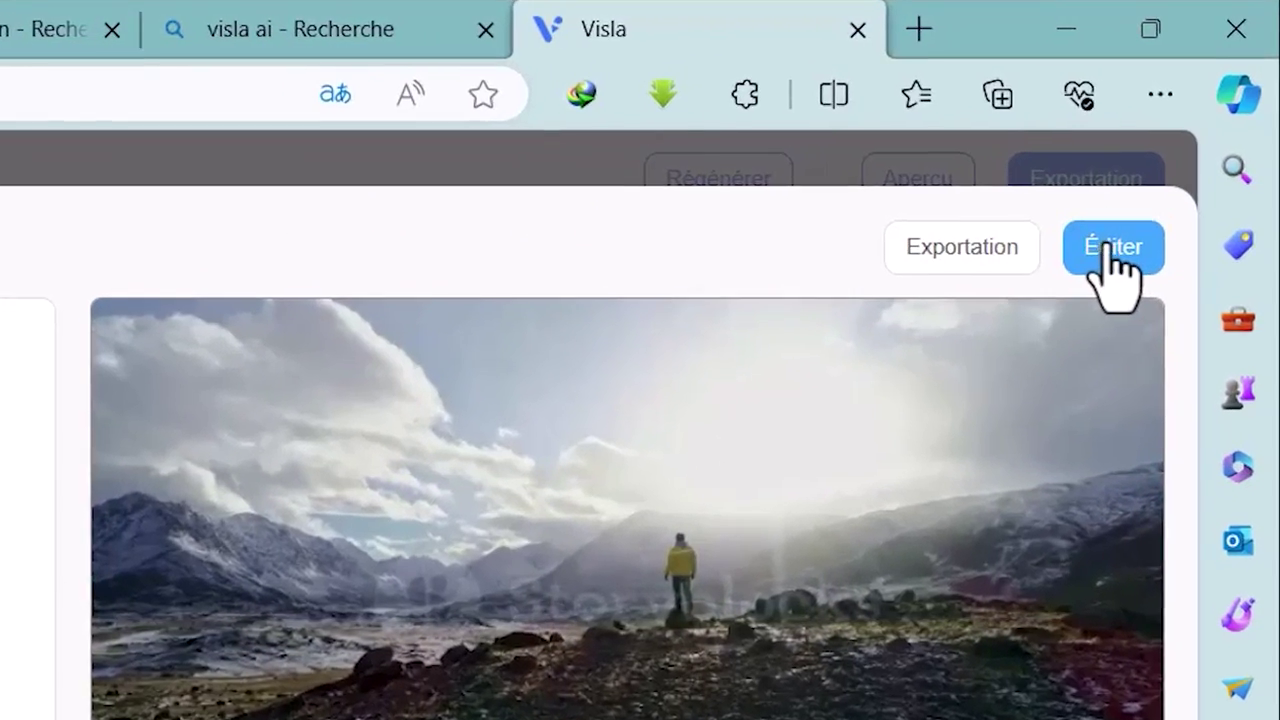
- Open the generated video for editing and delete its Intro scene
click(1108, 252)
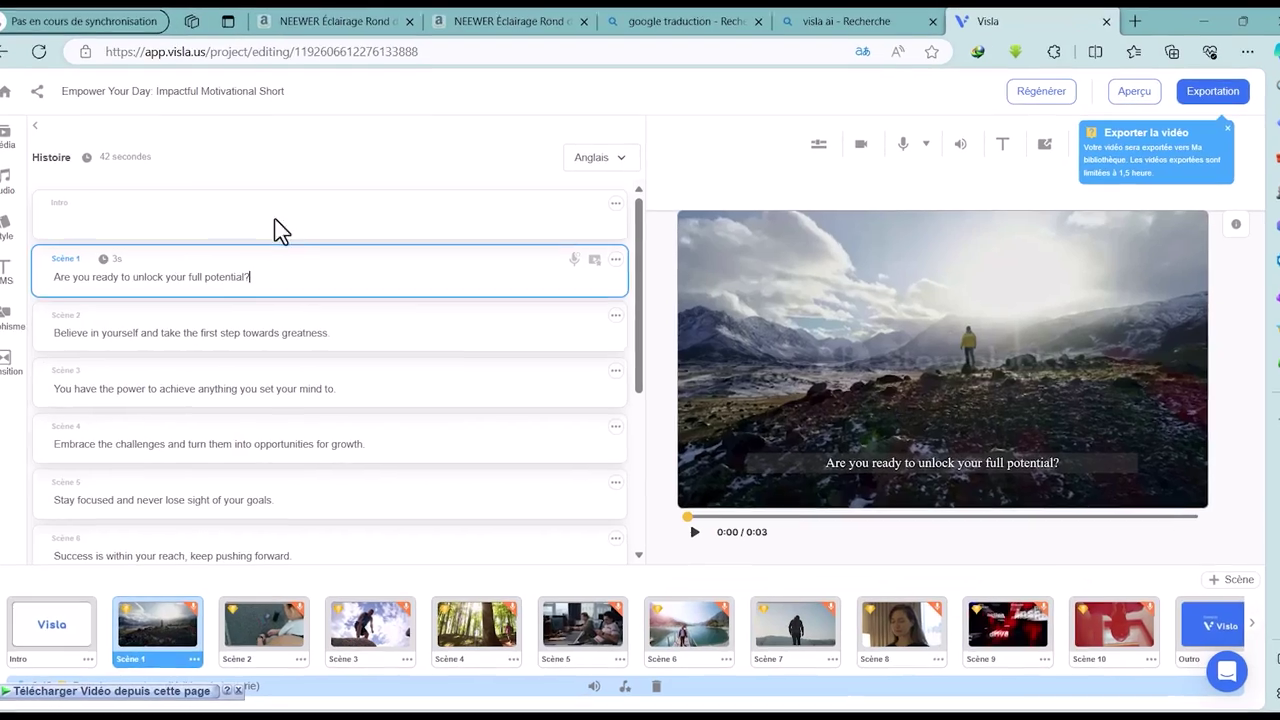
click(285, 230)
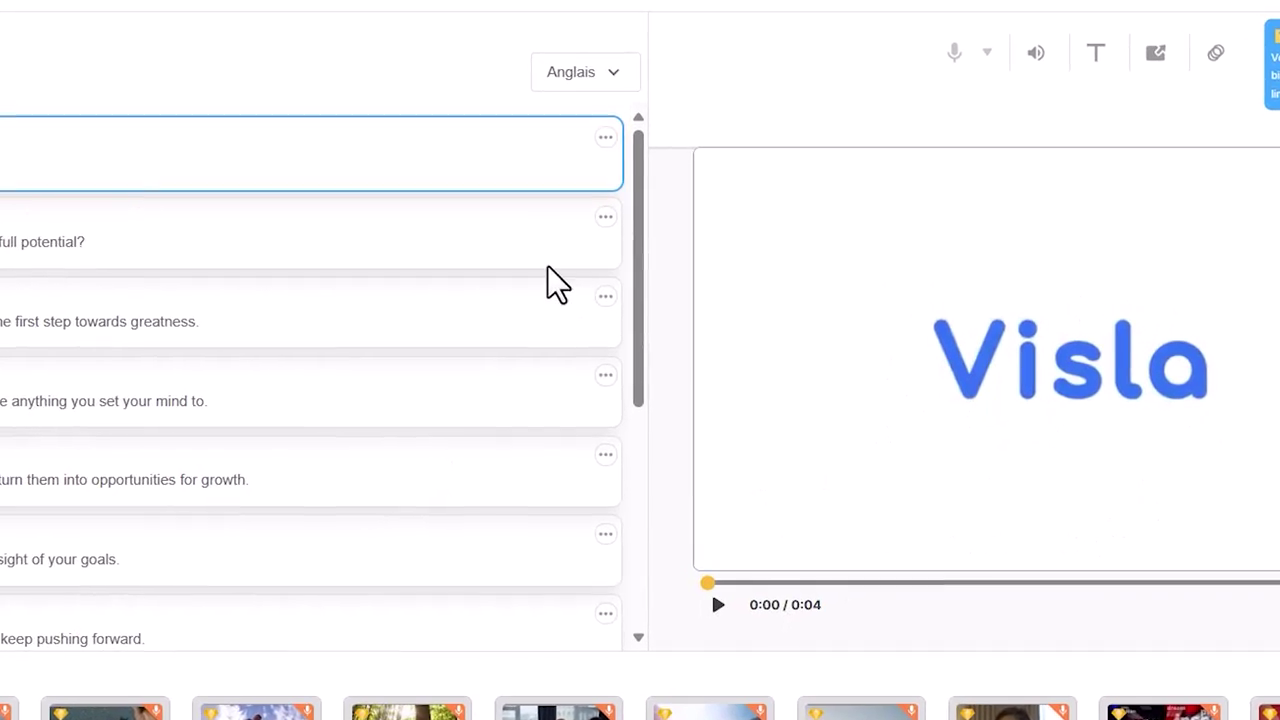
click(606, 145)
click(550, 150)
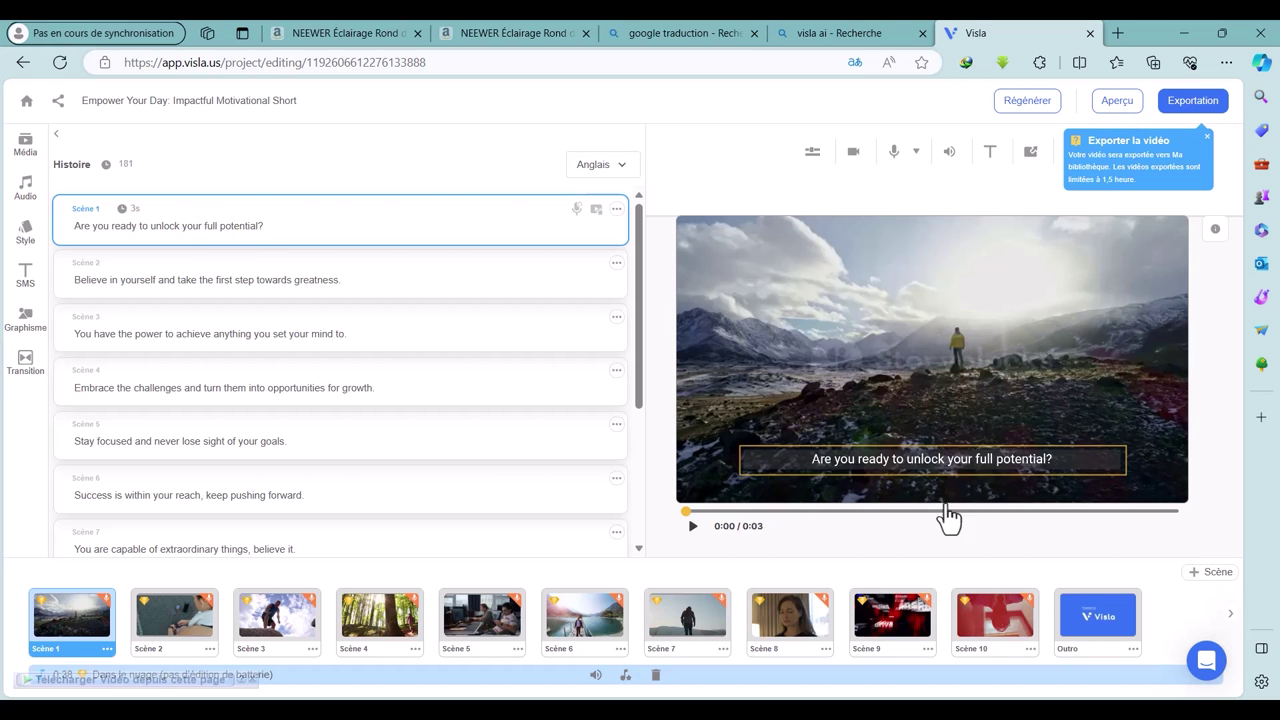
- Delete the Outro scene at the end of the story
scroll(300, 334, down, 4)
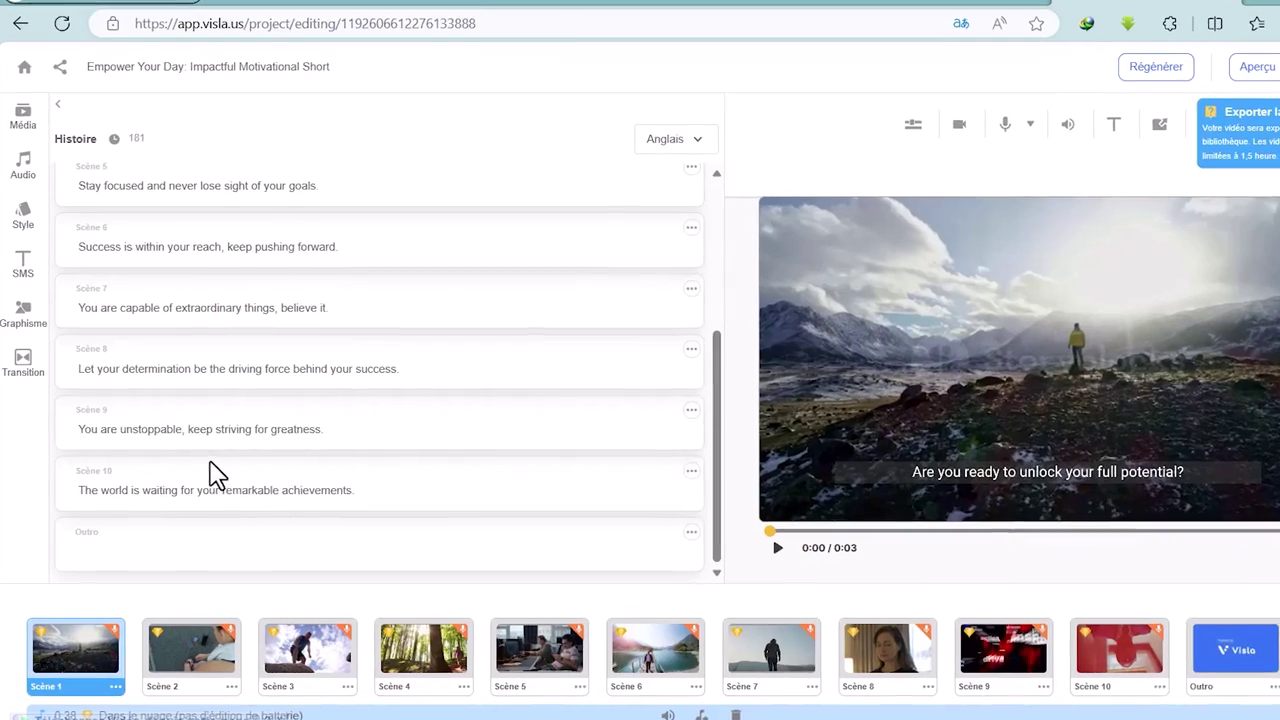
click(263, 560)
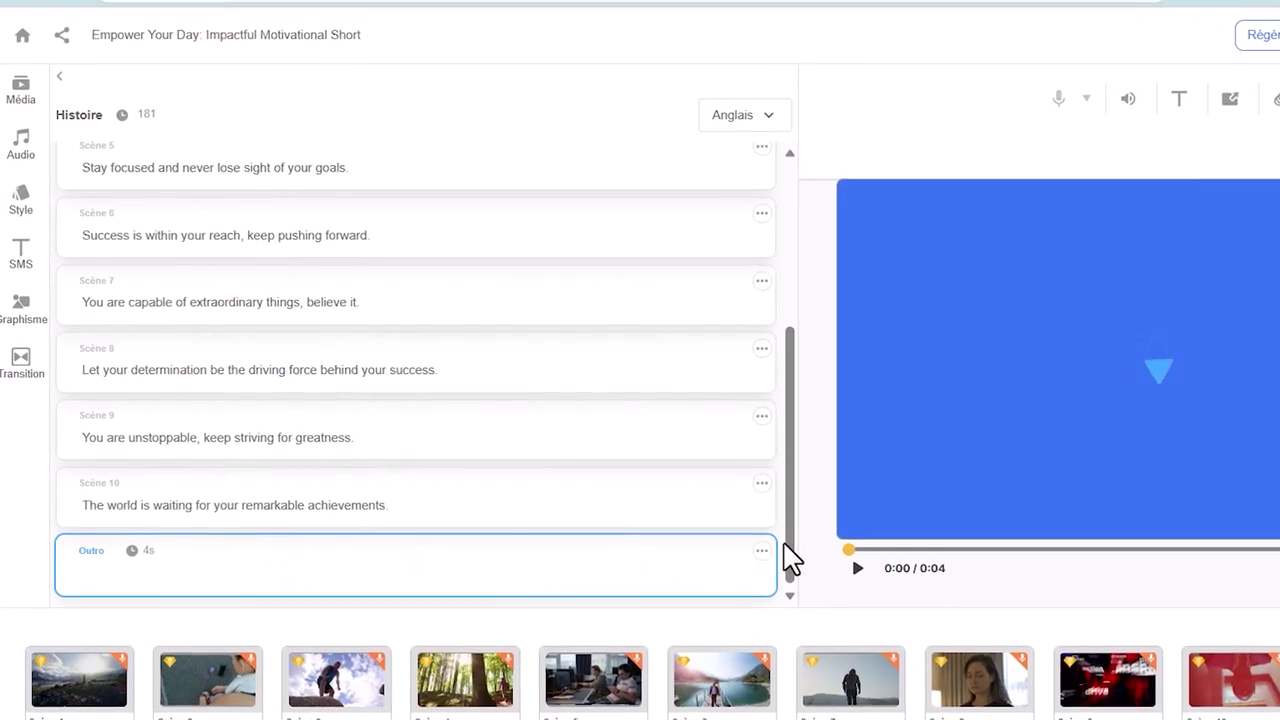
click(726, 541)
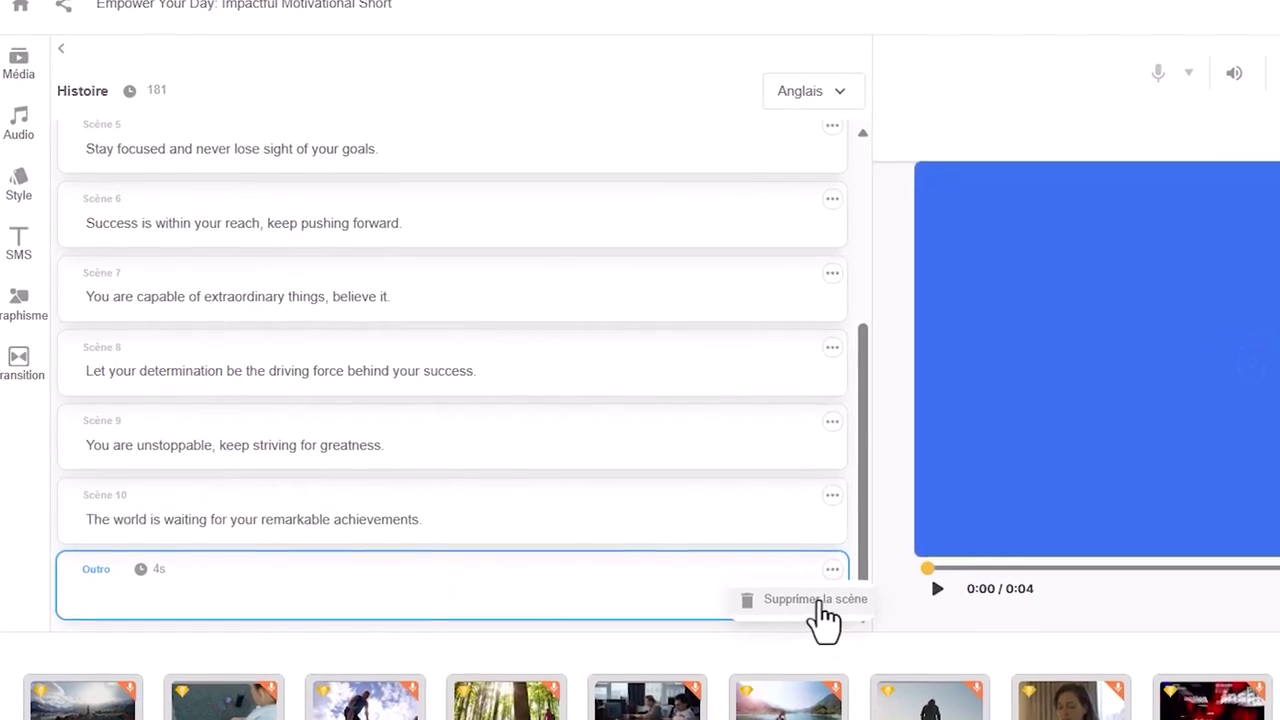
click(800, 586)
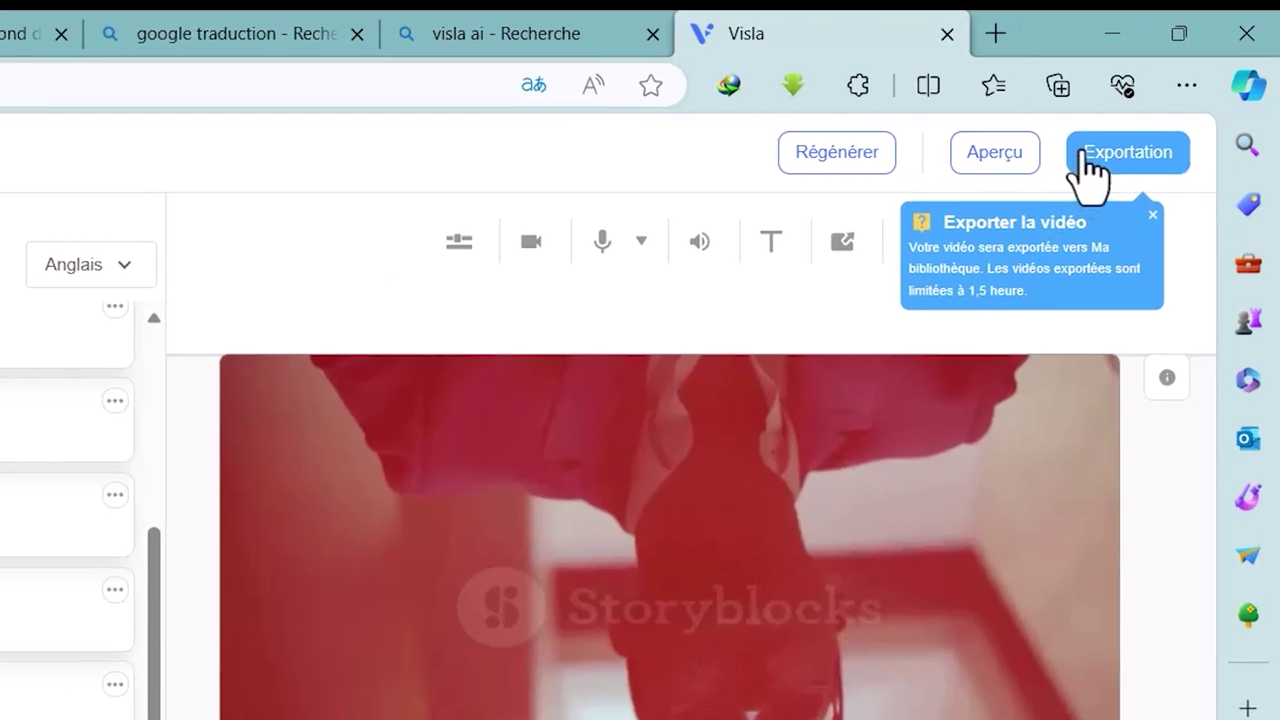
- Start exporting the video and choose to regenerate it with free stock instead of upgrading to Premium
click(1092, 152)
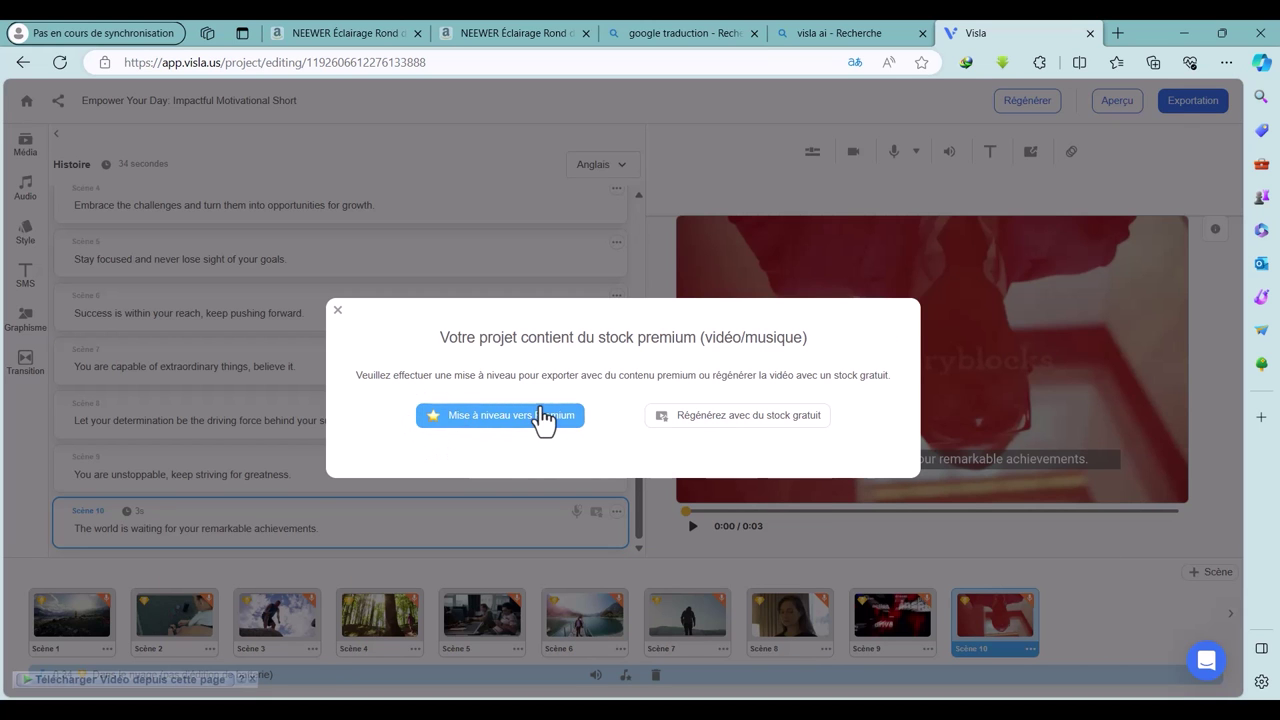
click(733, 420)
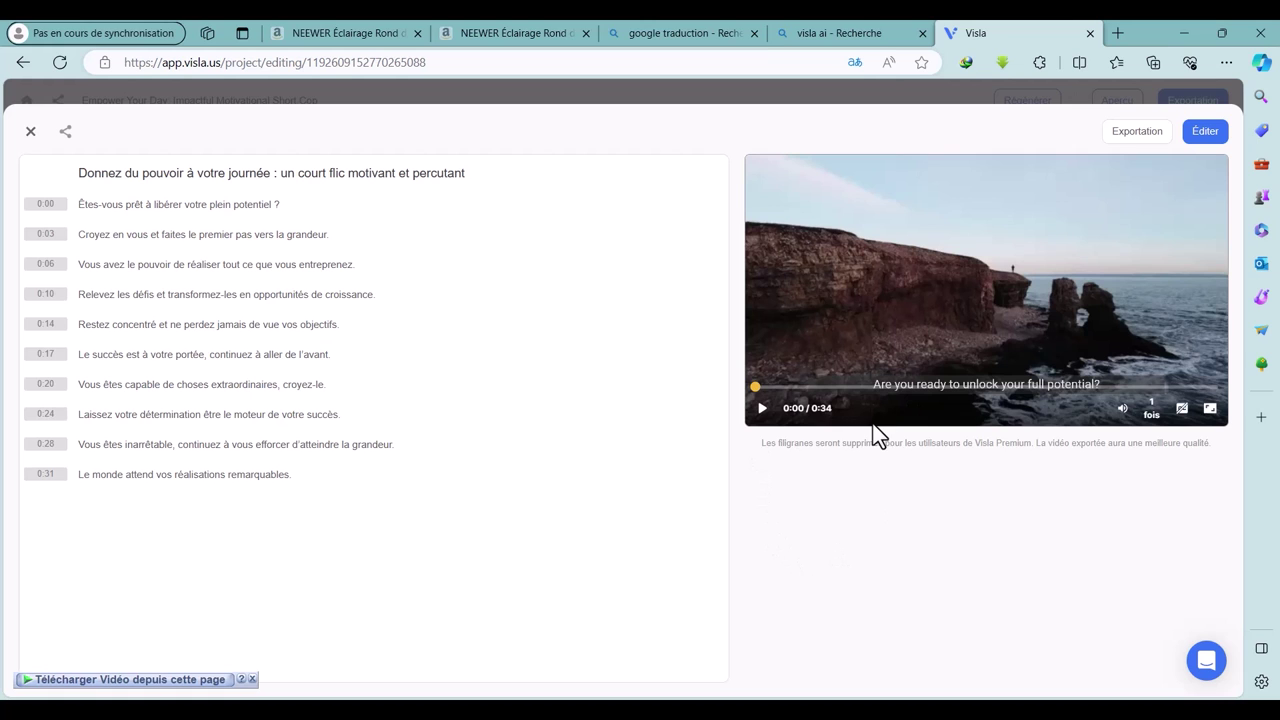
- Play the regenerated video, skip ahead in the preview, and open it for editing
click(762, 409)
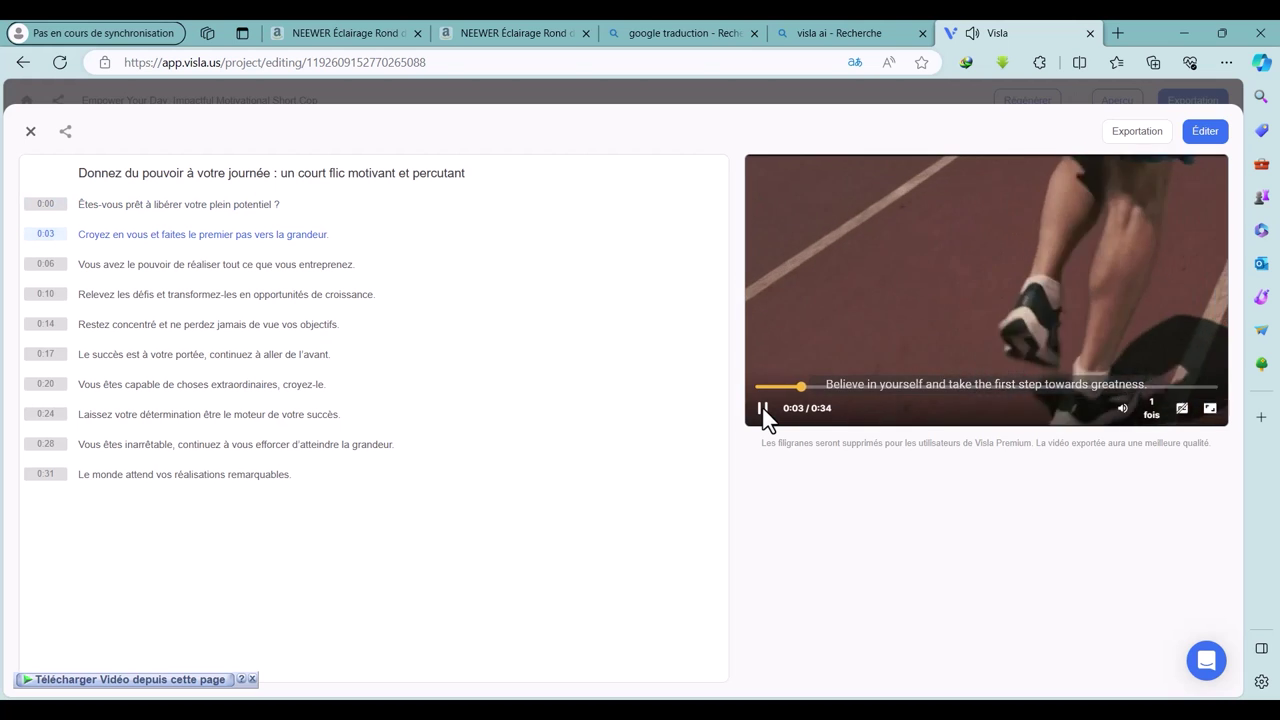
mouse_move(764, 400)
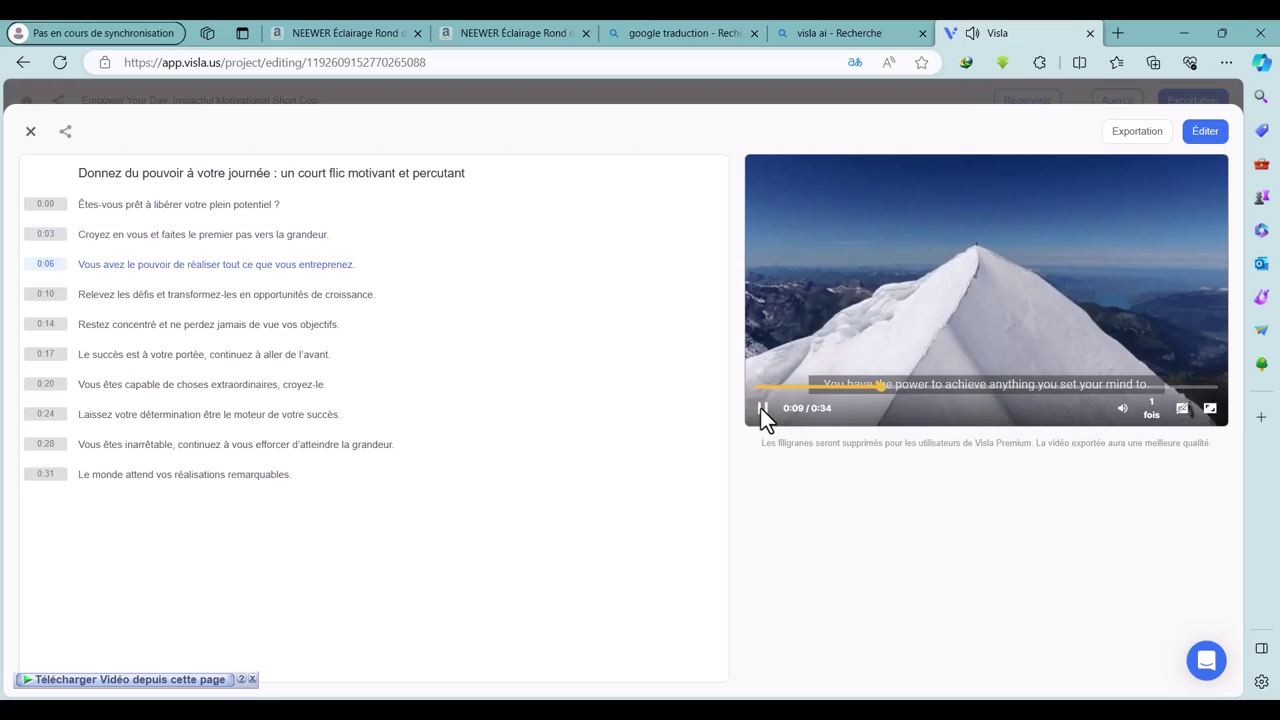
click(1050, 386)
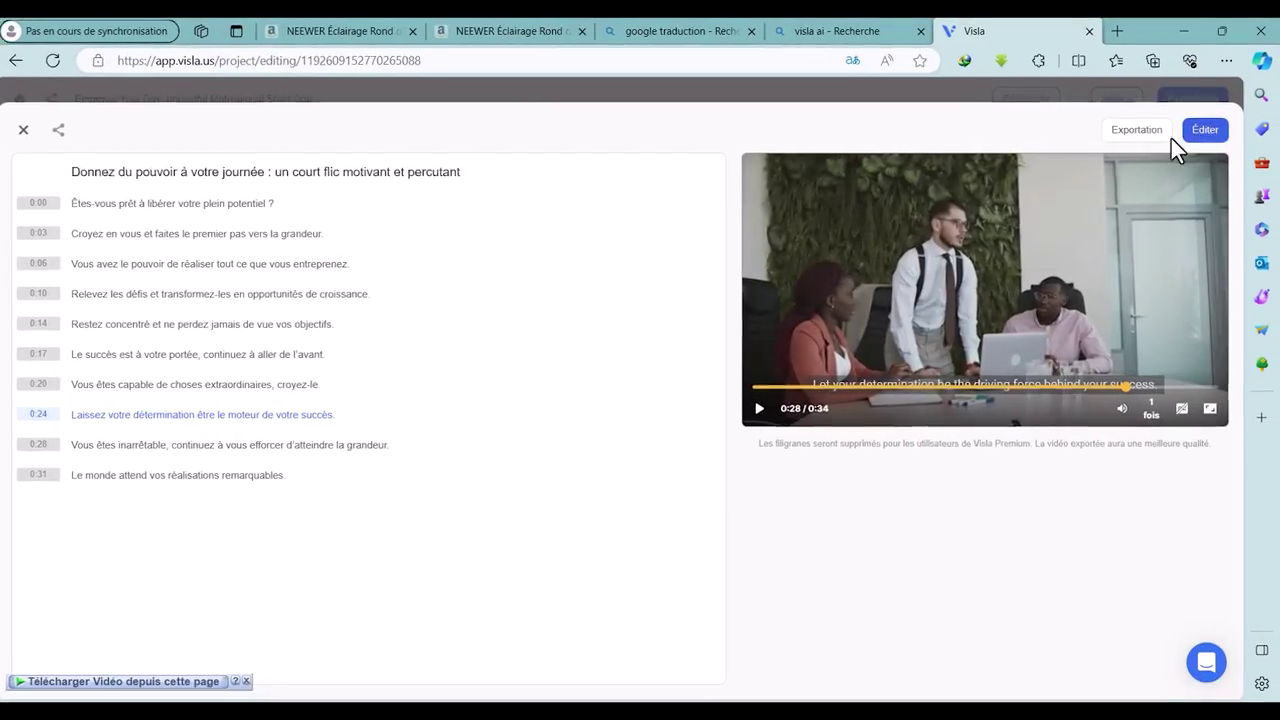
click(1192, 133)
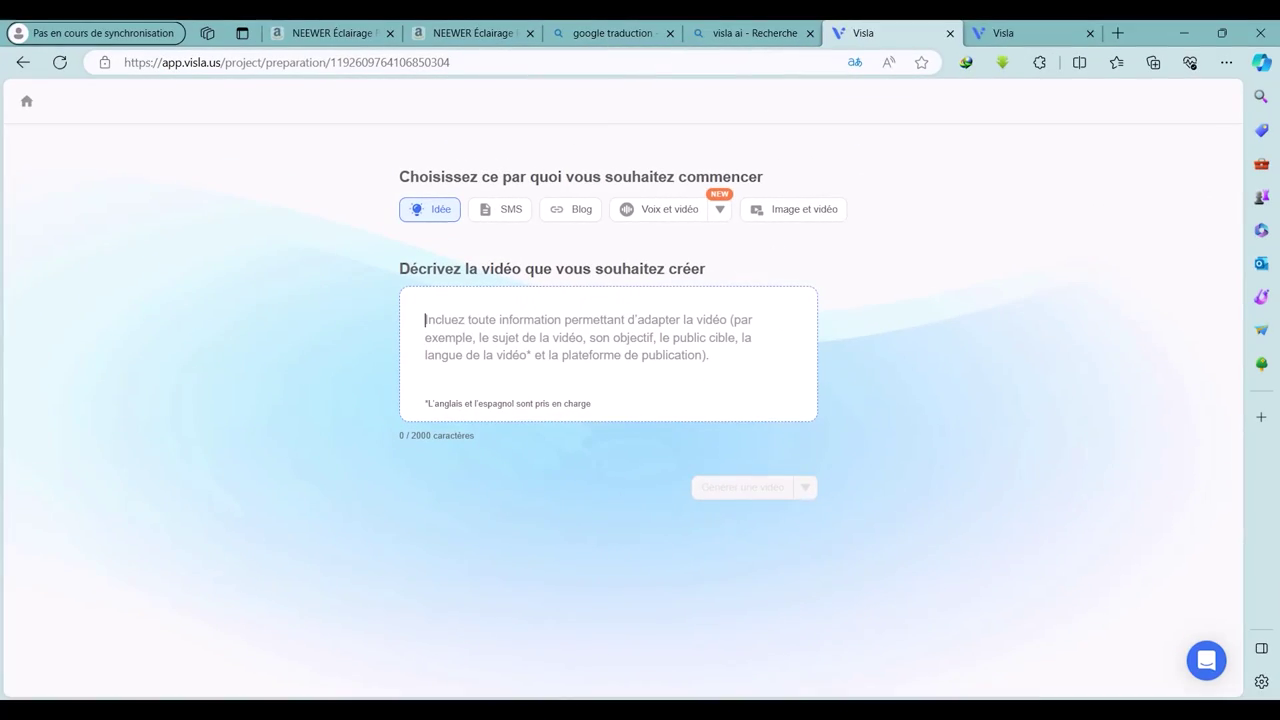
- Switch to ChatGPT and submit "genere moi un script pour une video de motivation de 45 seconde a publier sur youtube."
mouse_move(939, 687)
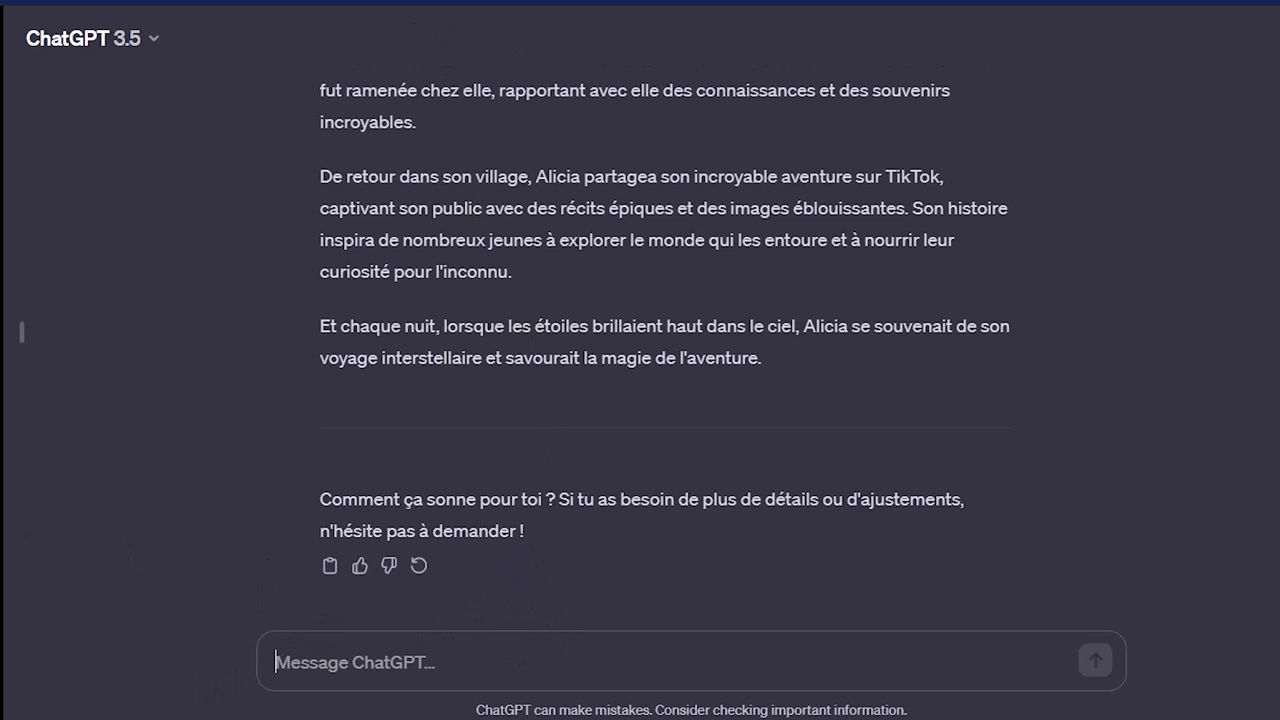
text(genere moi un script pour une video de motivation a publ)
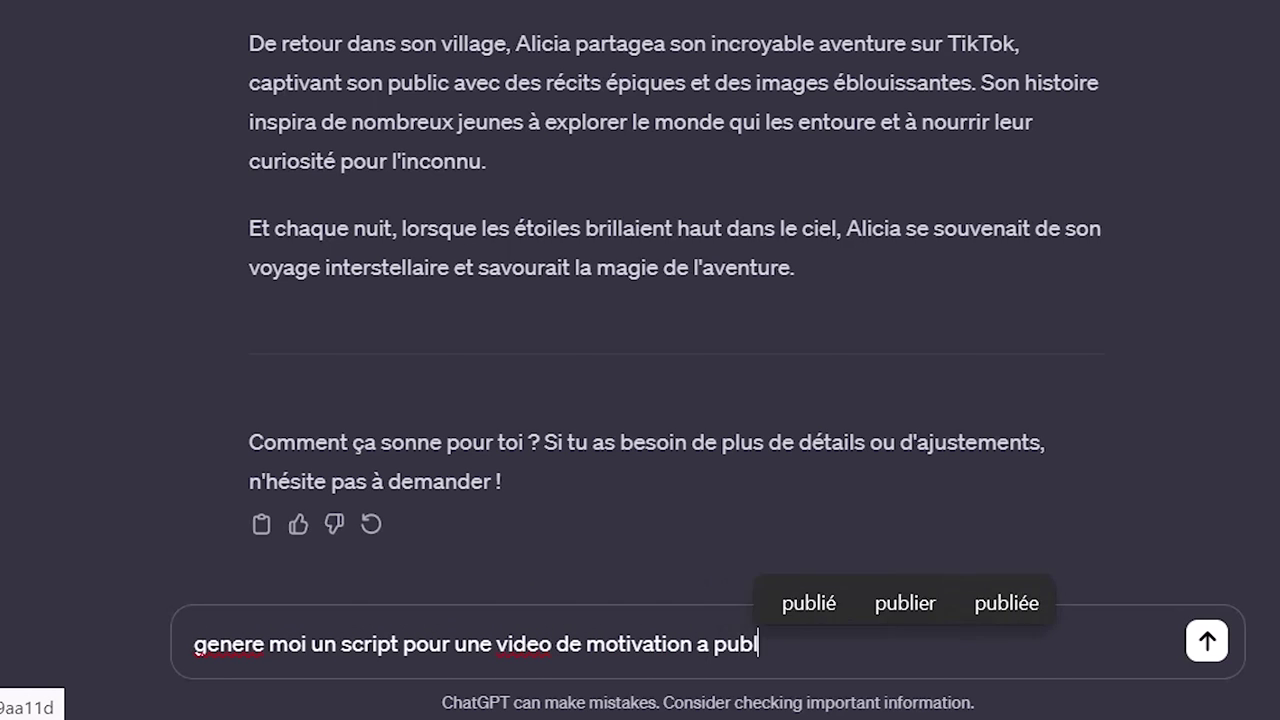
text(onde)
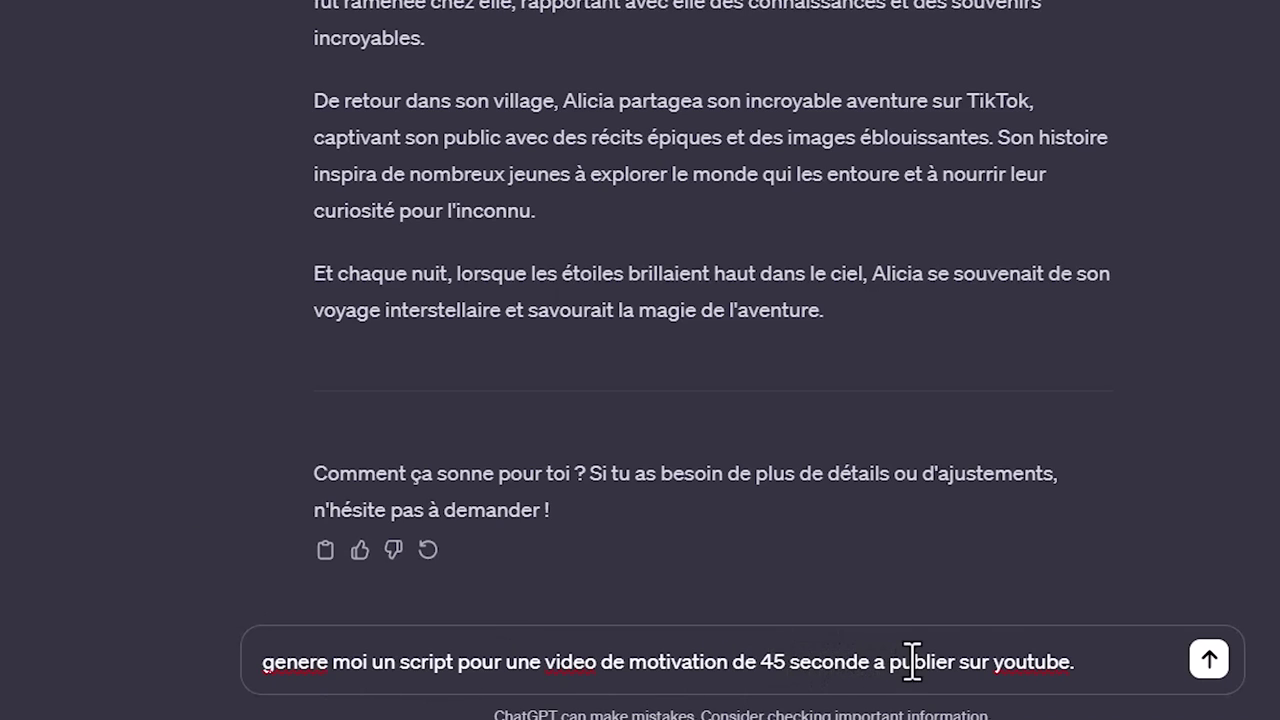
key(Return)
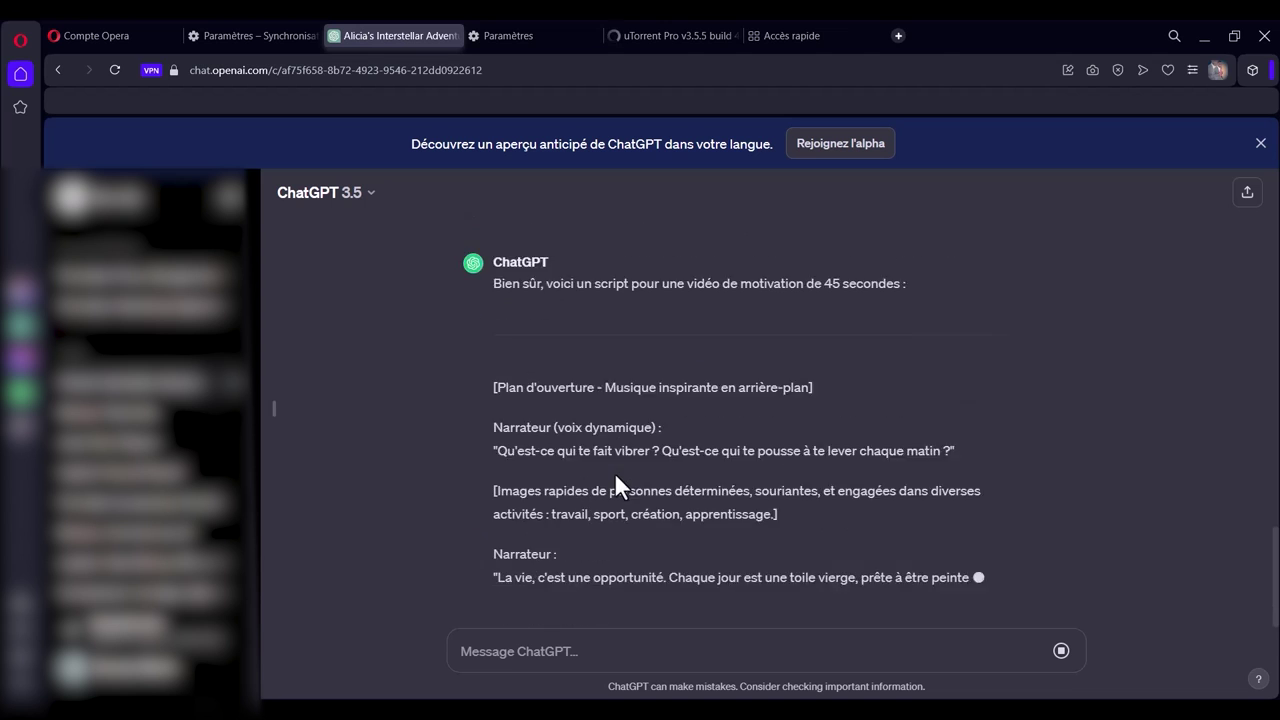
- Copy the script's narrator lines into Visla's script text and its bracketed scene directions into the video description
scroll(612, 461, up, 5)
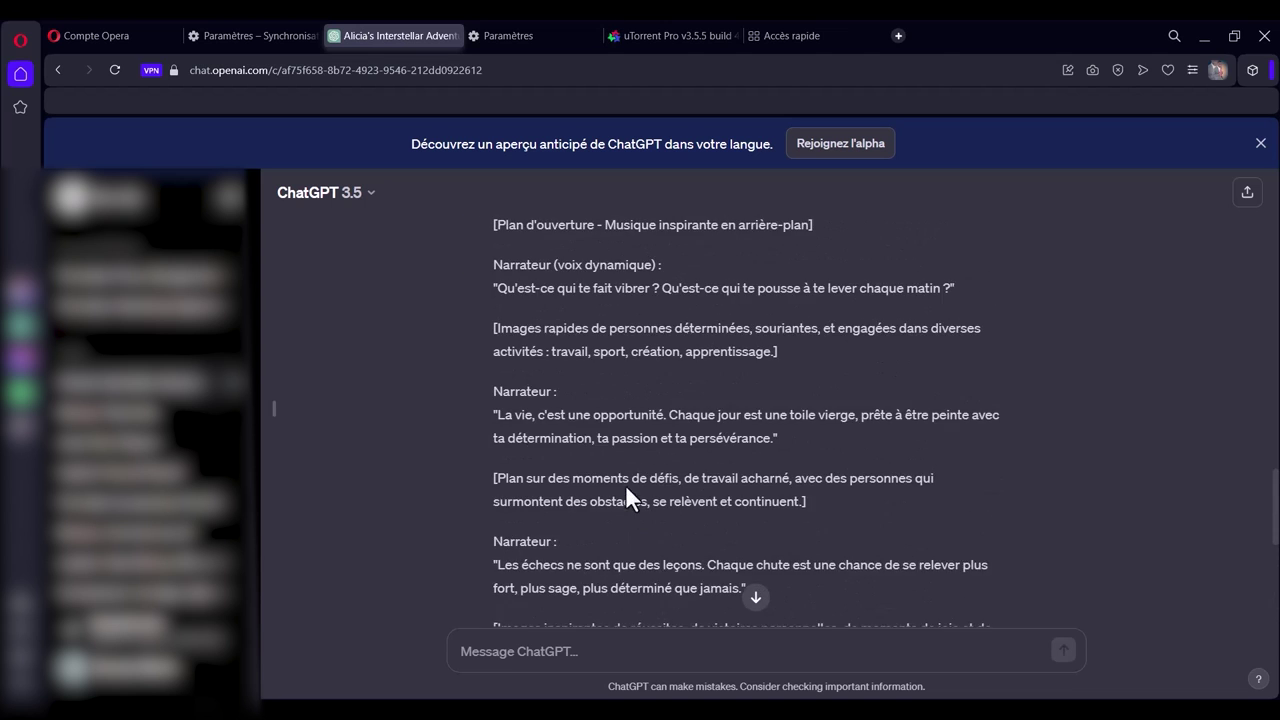
scroll(612, 440, up, 2)
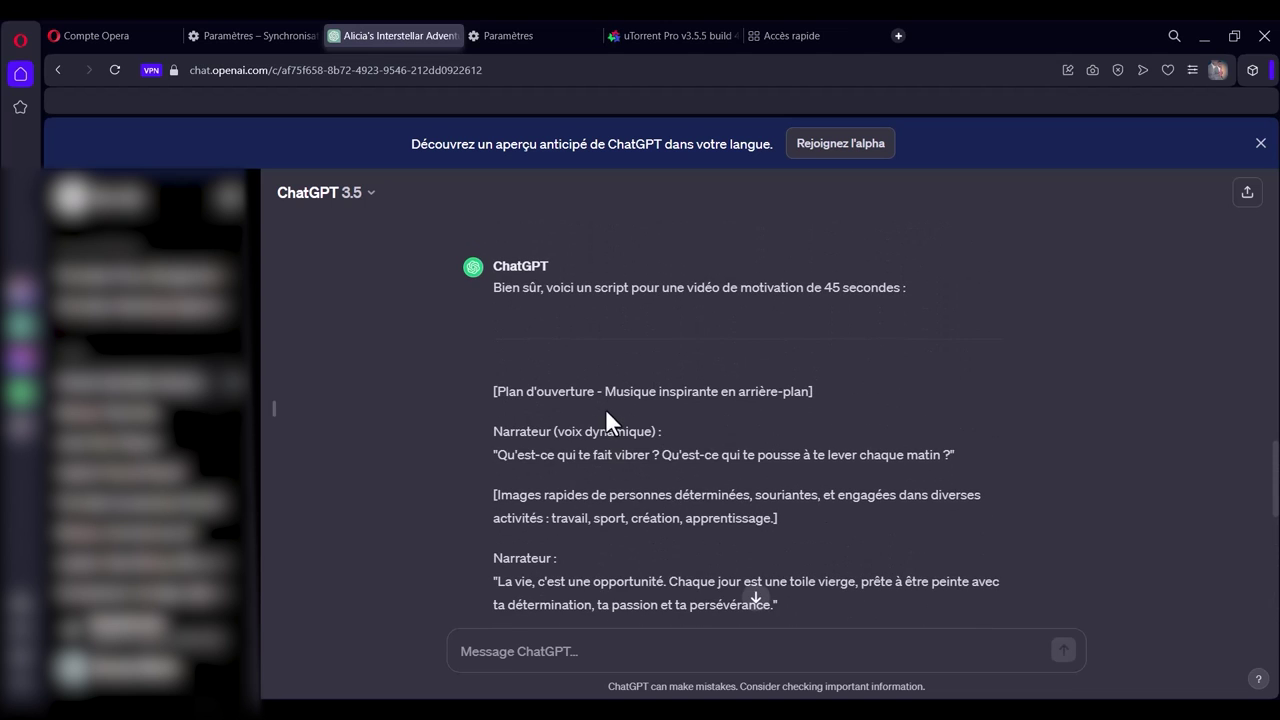
scroll(603, 400, down, 2)
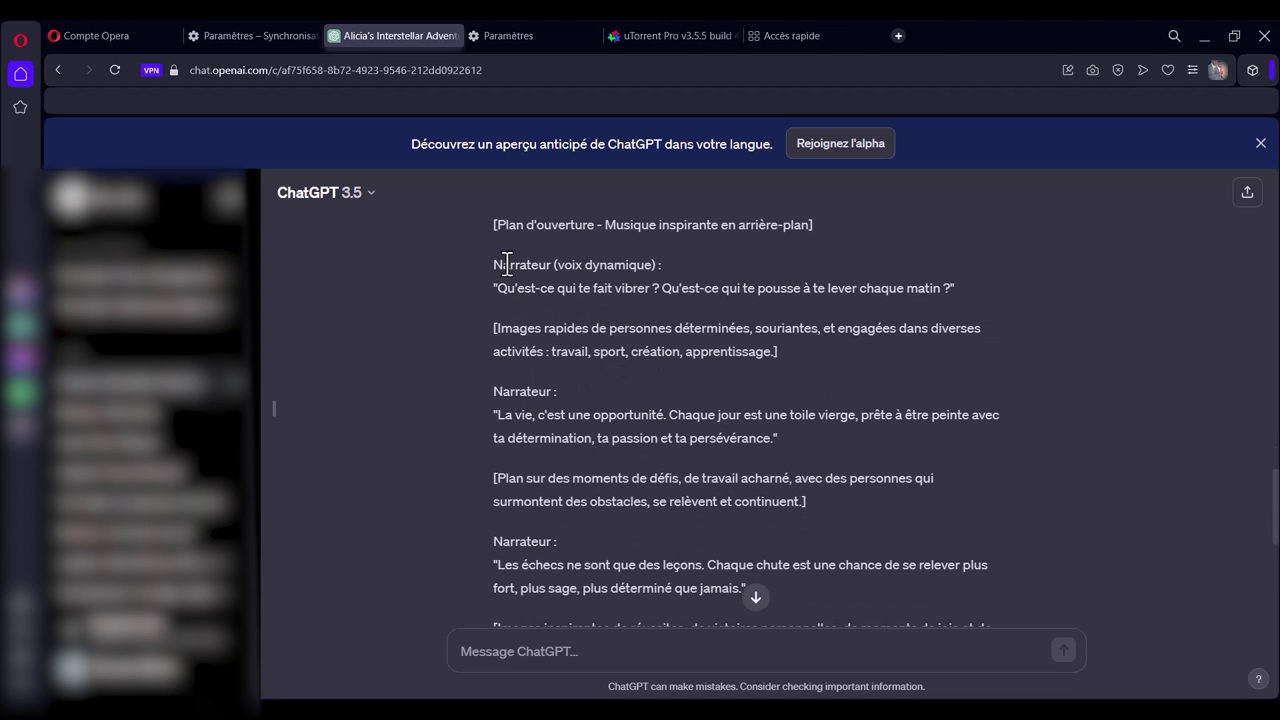
drag(491, 288, 625, 478)
key(ctrl+c)
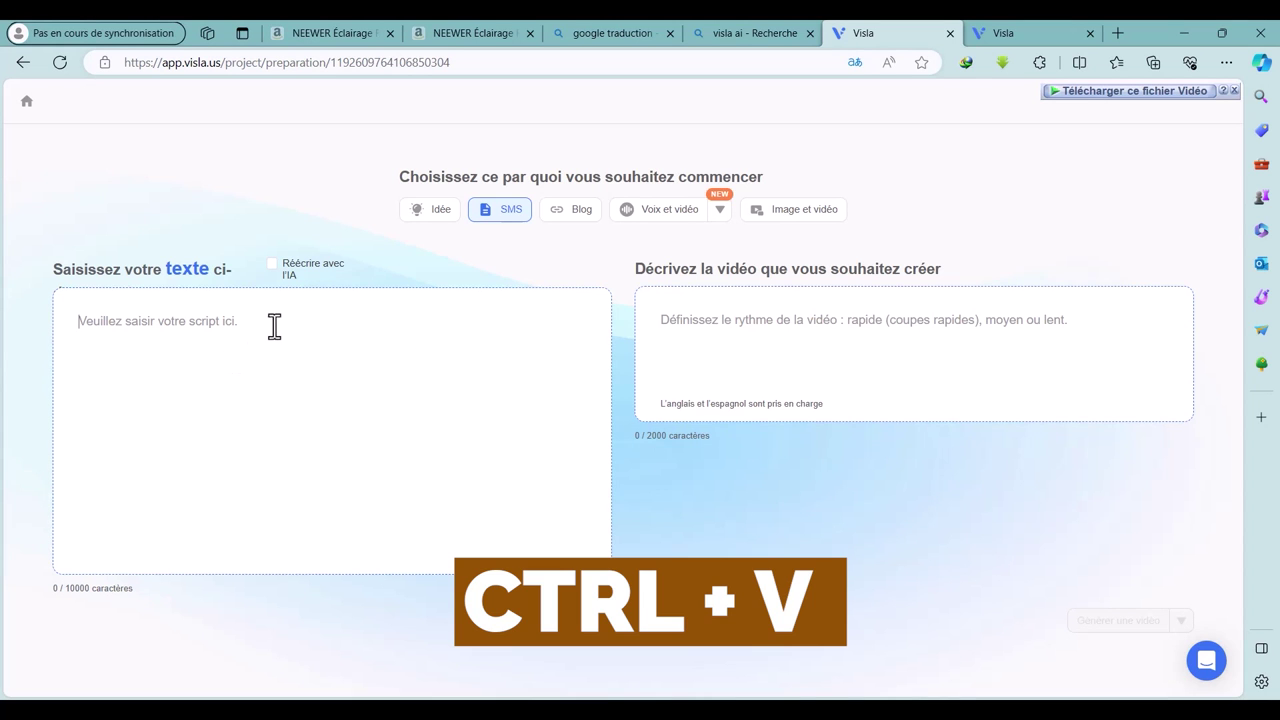
key(ctrl+v)
scroll(233, 366, up, 2)
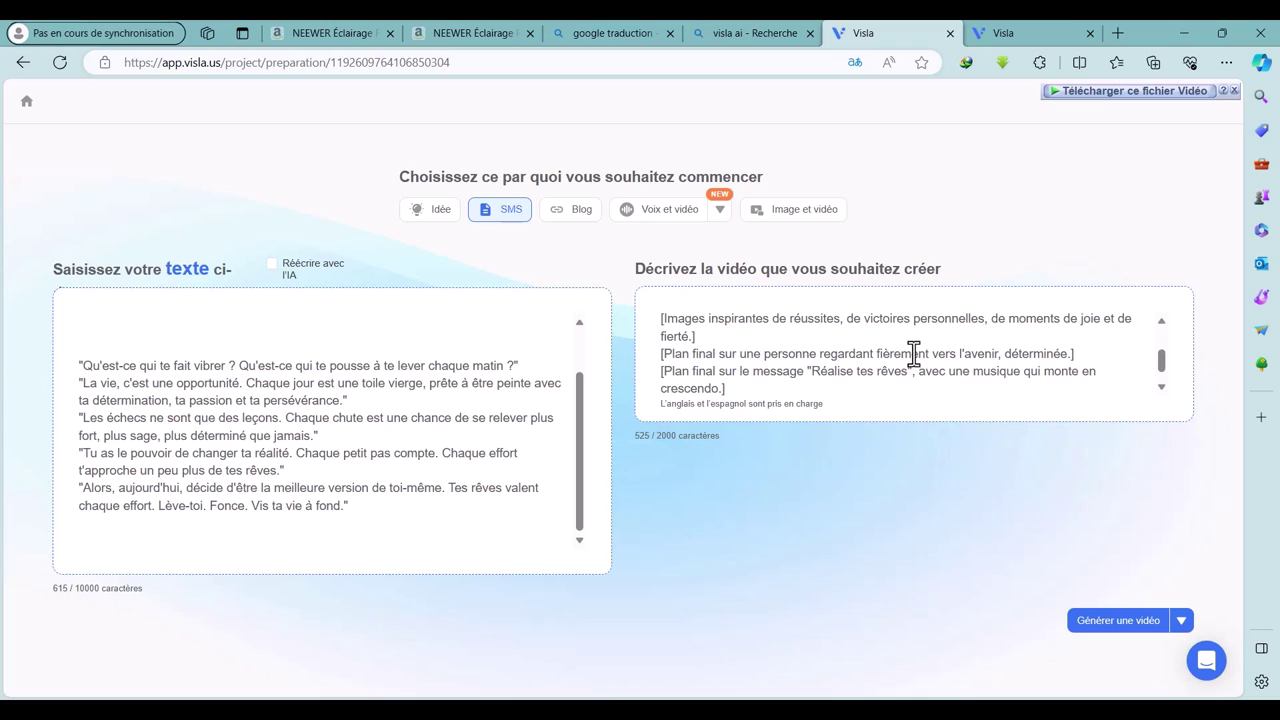
- Generate the video from the French script and play its preview
scroll(913, 353, down, 1)
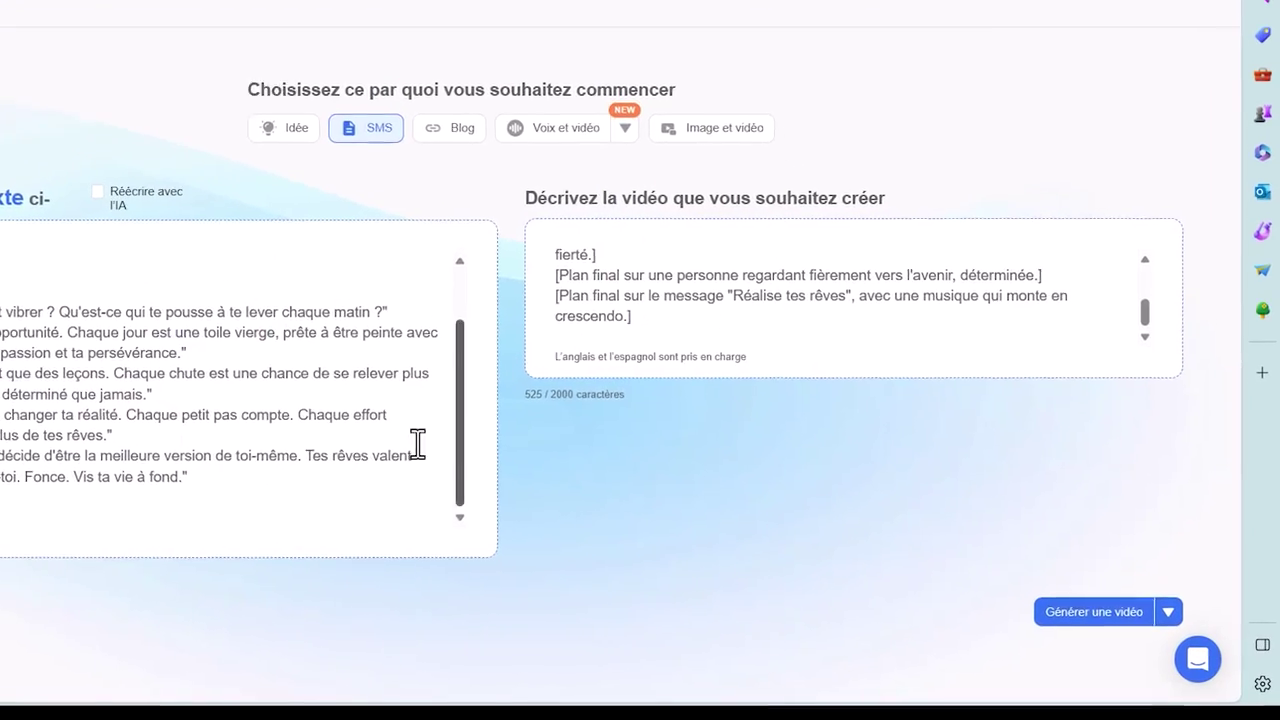
click(1050, 599)
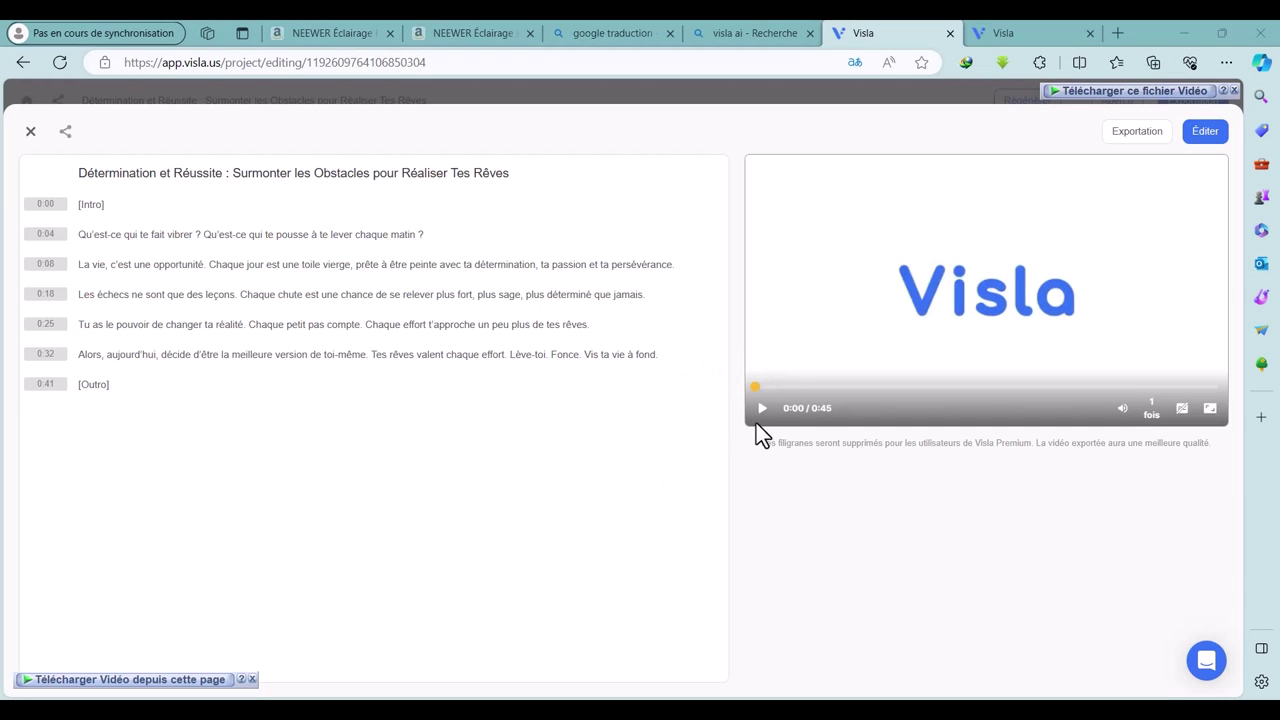
click(760, 409)
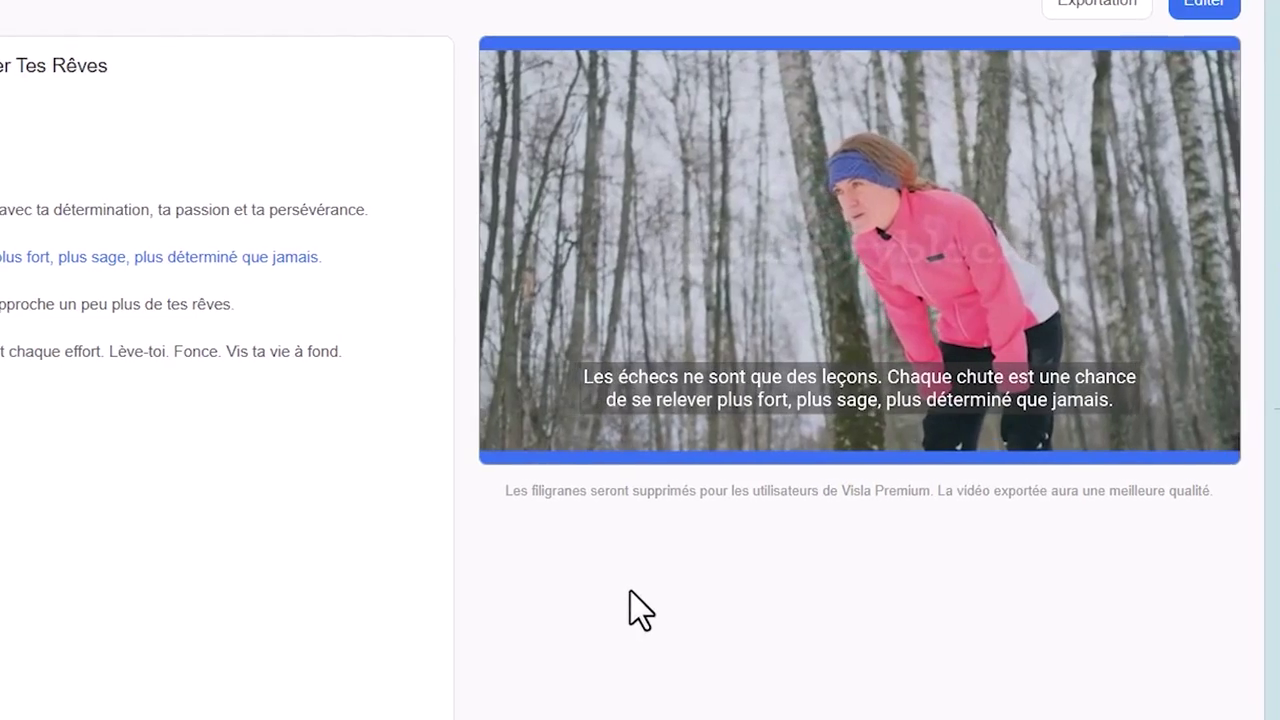
- Look at the "Image et vidéo" starting mode and open a project from "Voix et vidéo" in "Mode avancé"
mouse_move(478, 462)
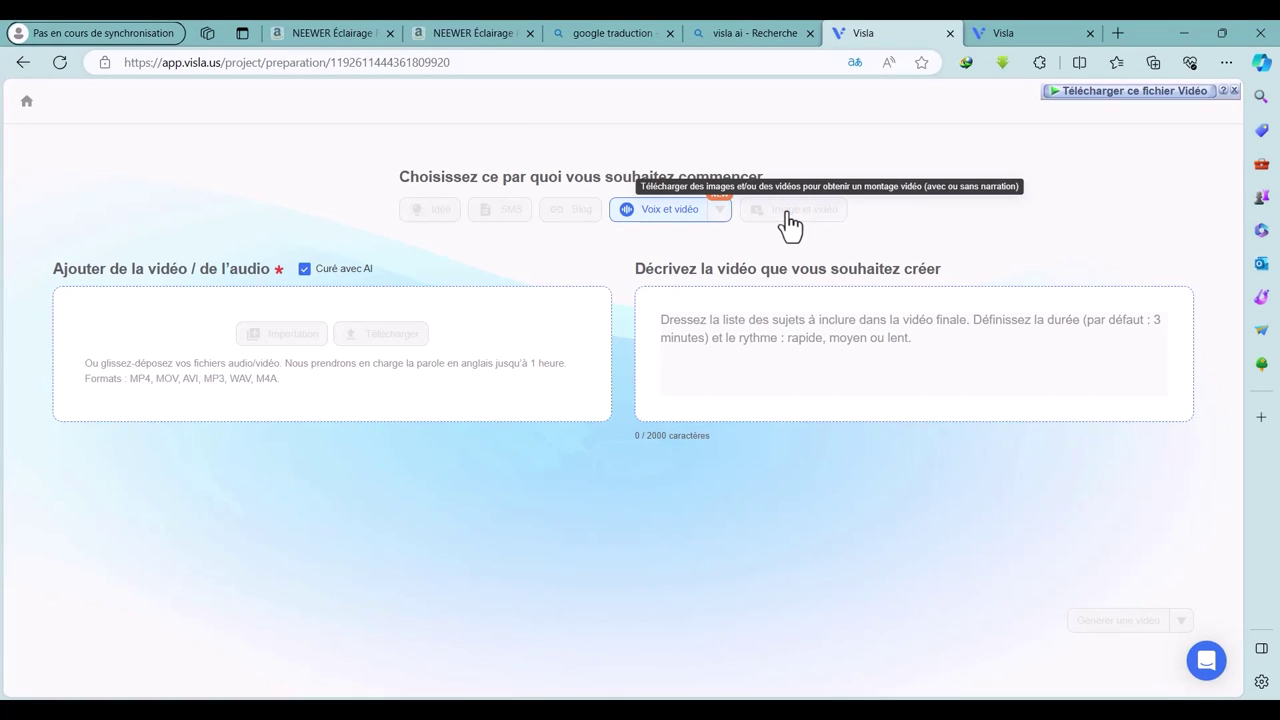
click(781, 217)
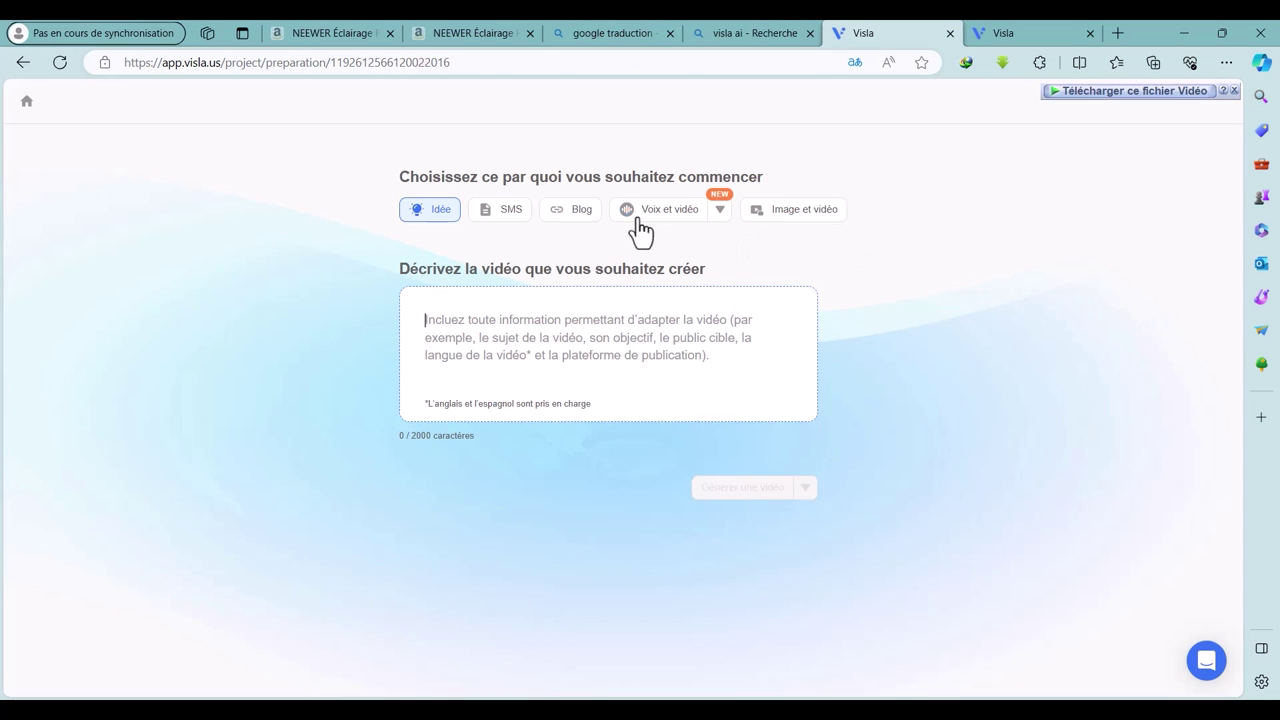
click(637, 215)
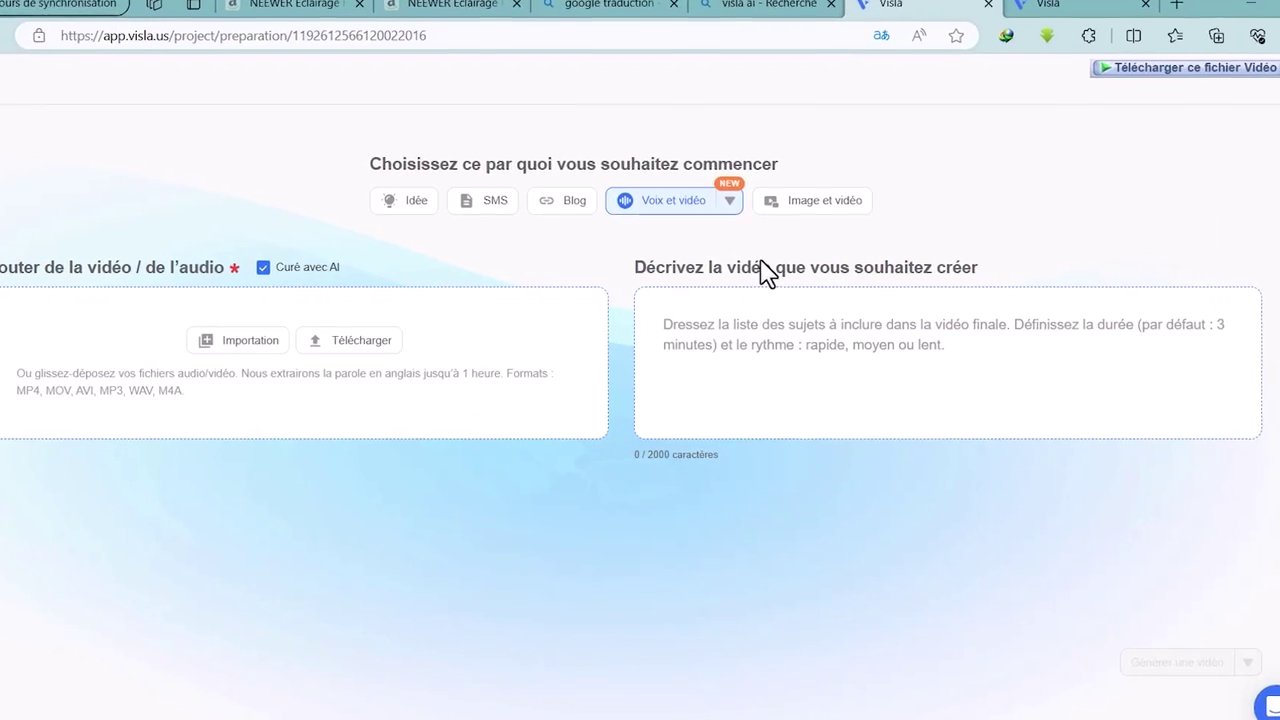
click(730, 200)
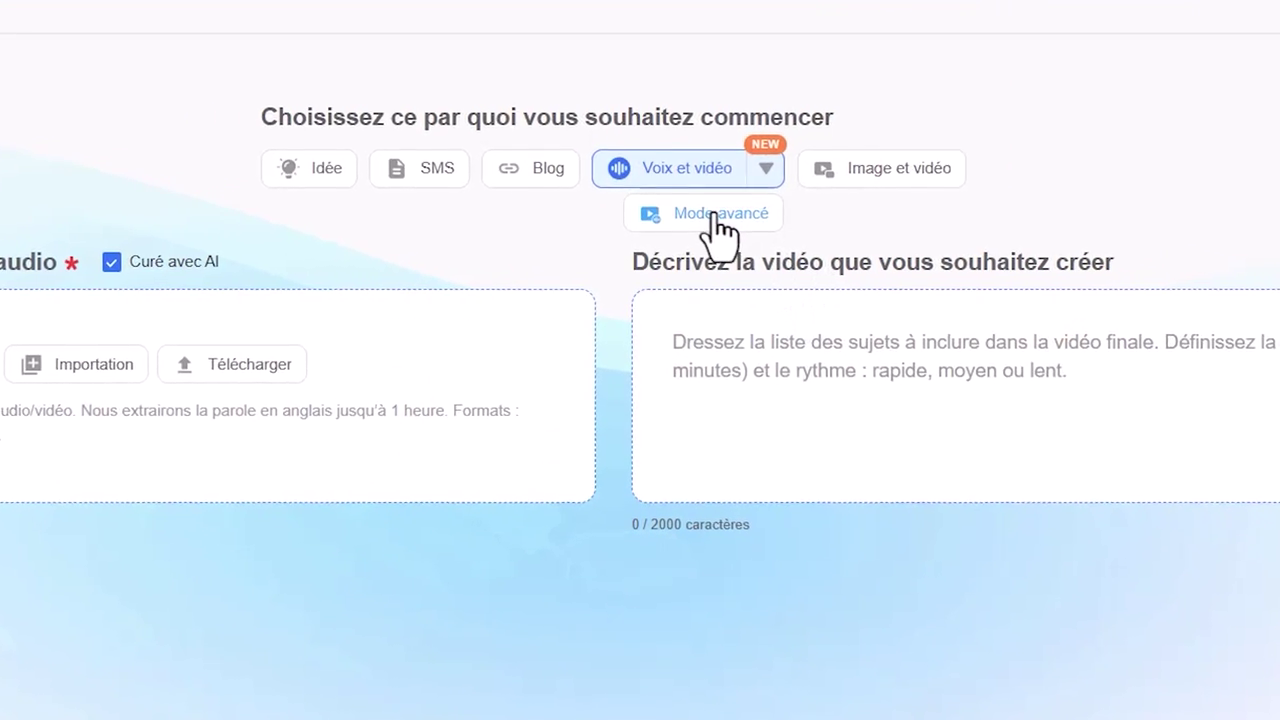
click(714, 216)
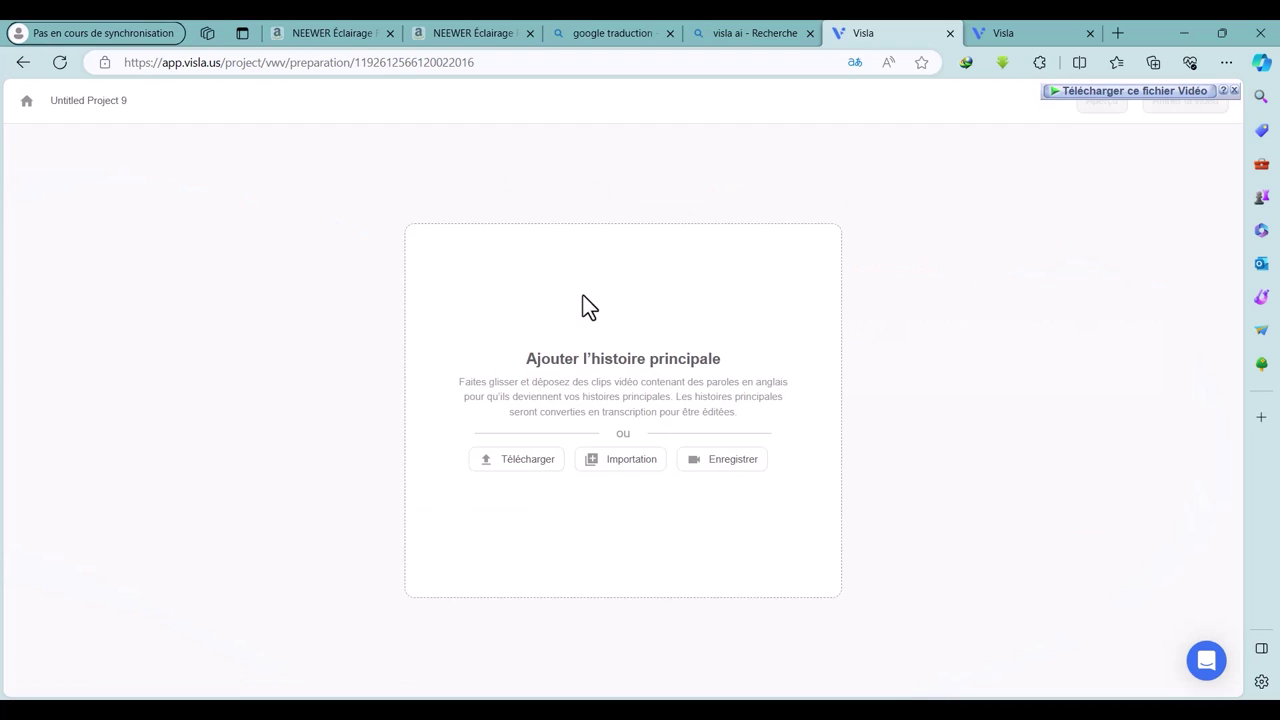
- Import the library video "Donnez du pouvoir à votre journée : un court flic motivant et percutant" as the main story
click(614, 468)
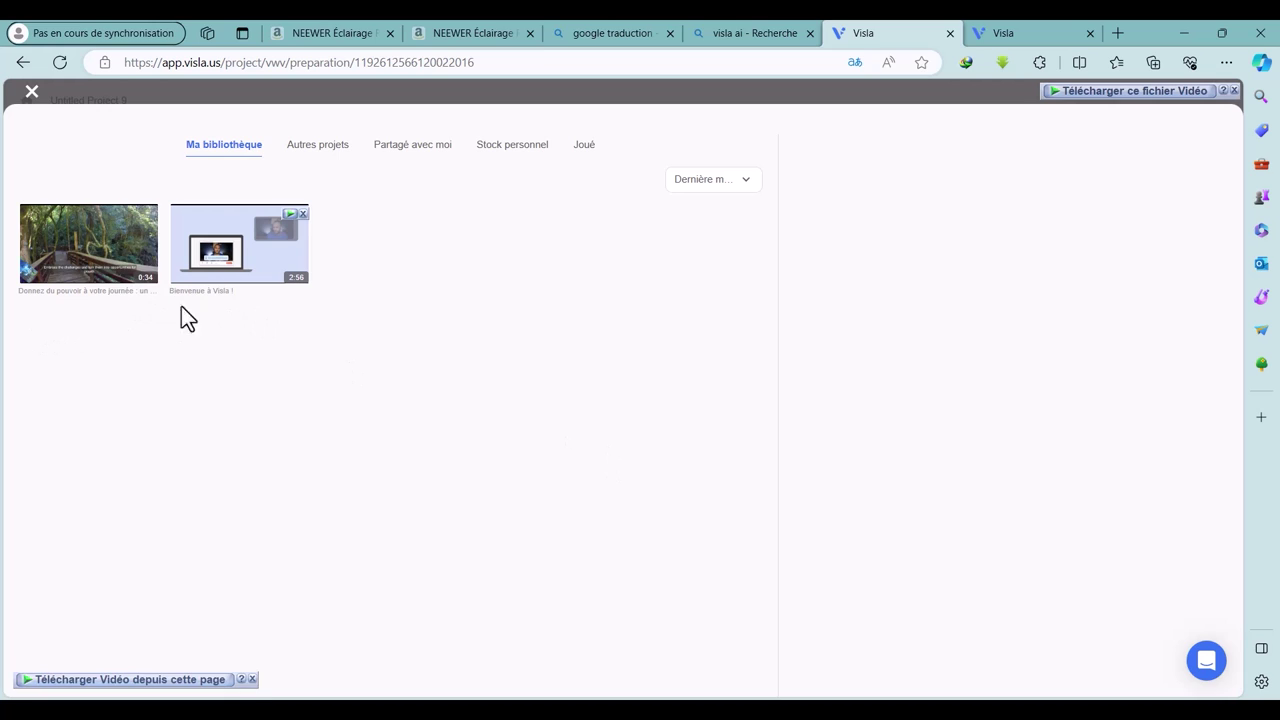
click(120, 262)
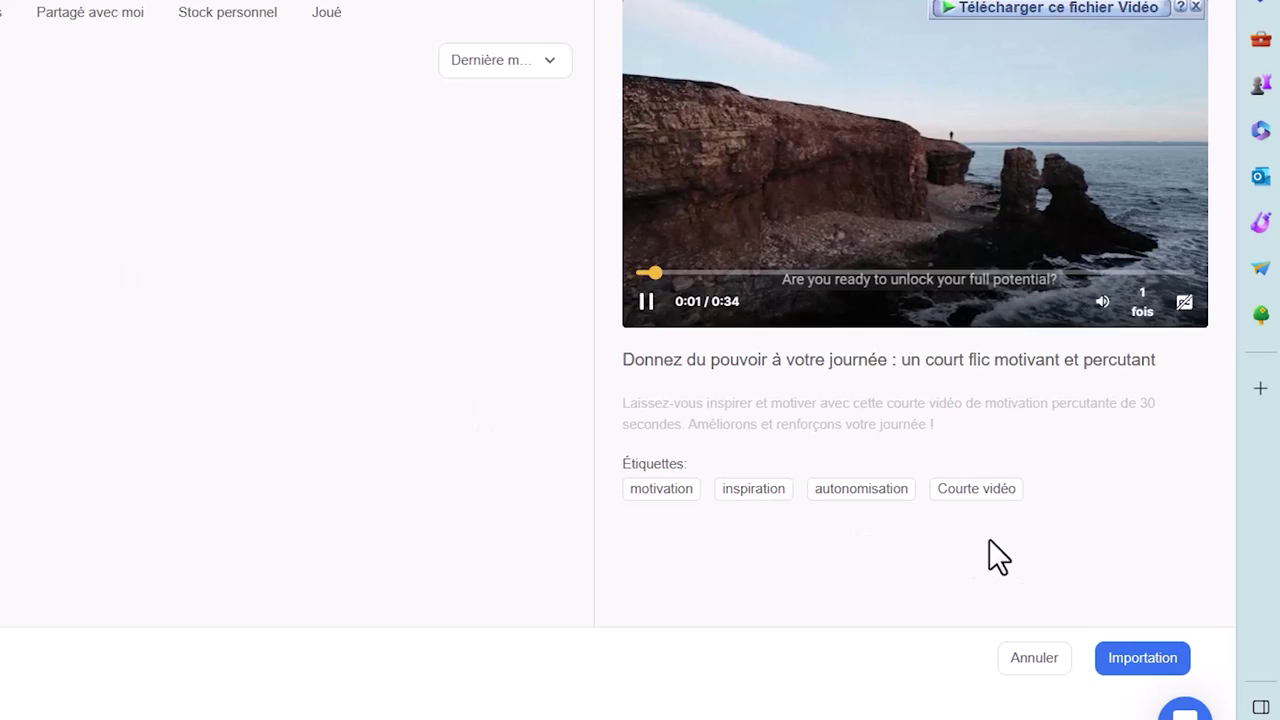
click(1132, 661)
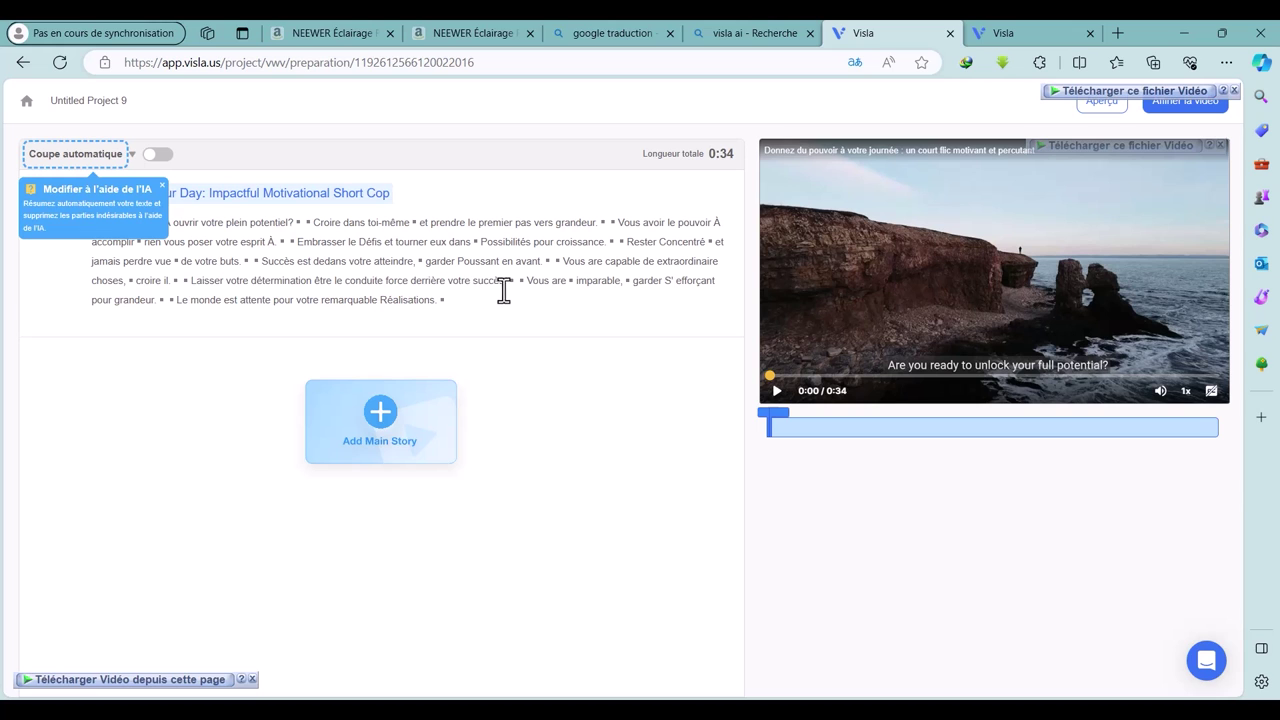
- Cut the passage "Croire dans toi-même" out of the video using its transcript
drag(313, 222, 410, 222)
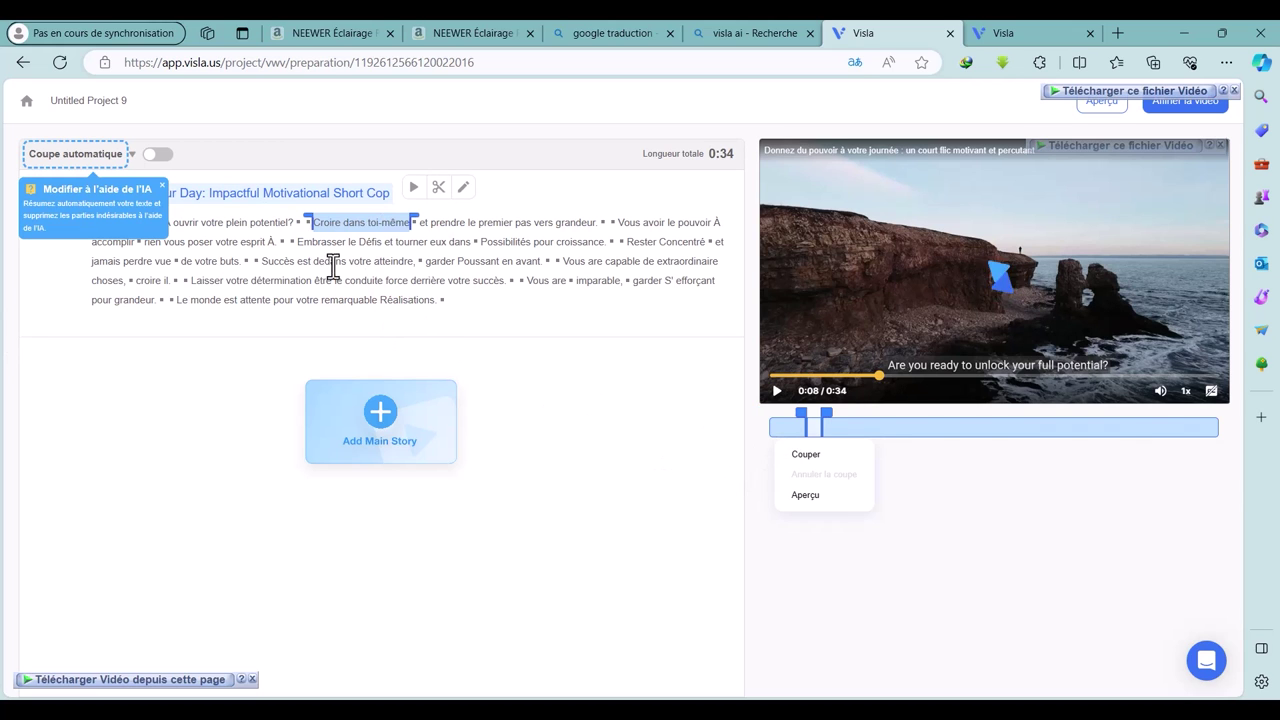
click(333, 262)
drag(313, 222, 410, 222)
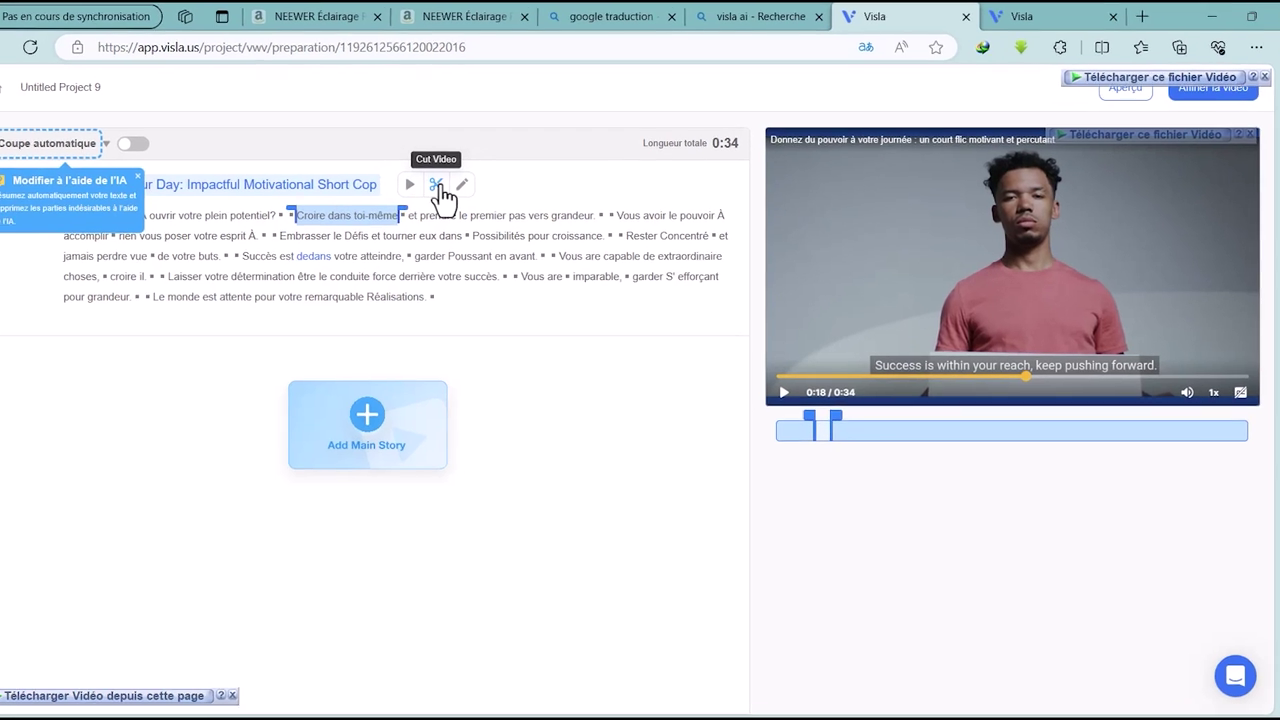
click(438, 186)
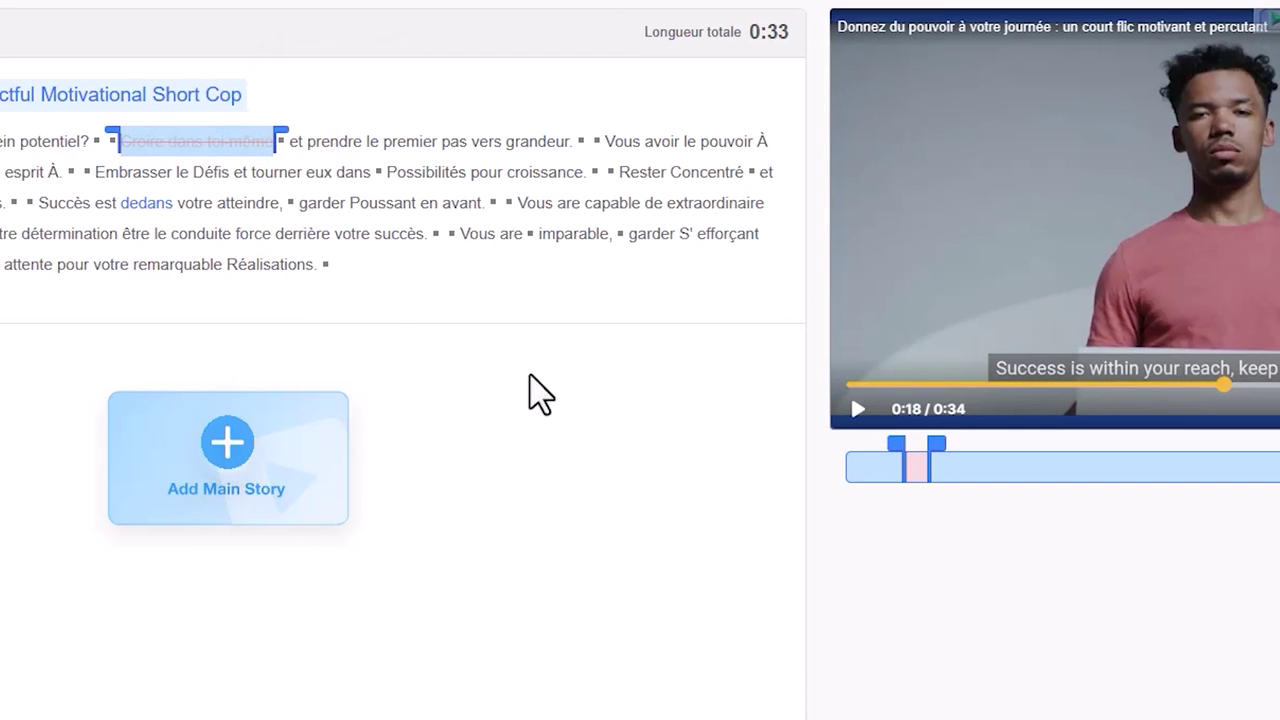